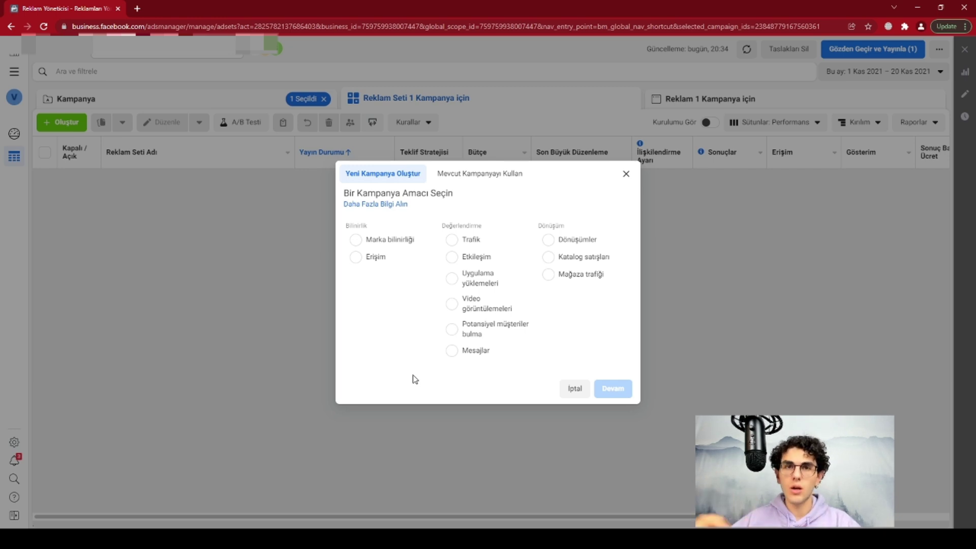
- Compare the descriptions of the Trafik, Dönüşümler, Erişim, Etkileşim and Potansiyel müşteriler bulma campaign objectives
{"action": "left_click", "coordinate": [498, 240]}
{"action": "mouse_move", "coordinate": [529, 187]}
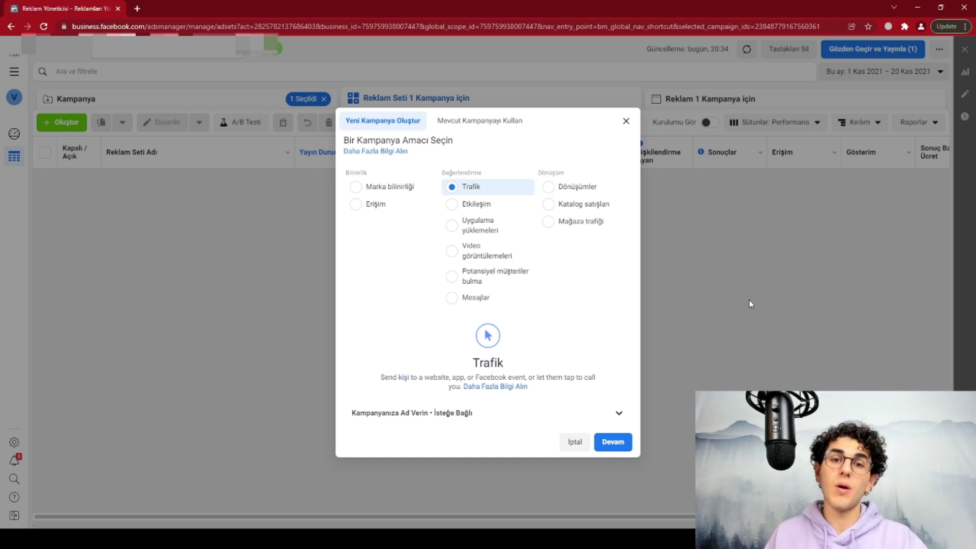
{"action": "left_click", "coordinate": [577, 187]}
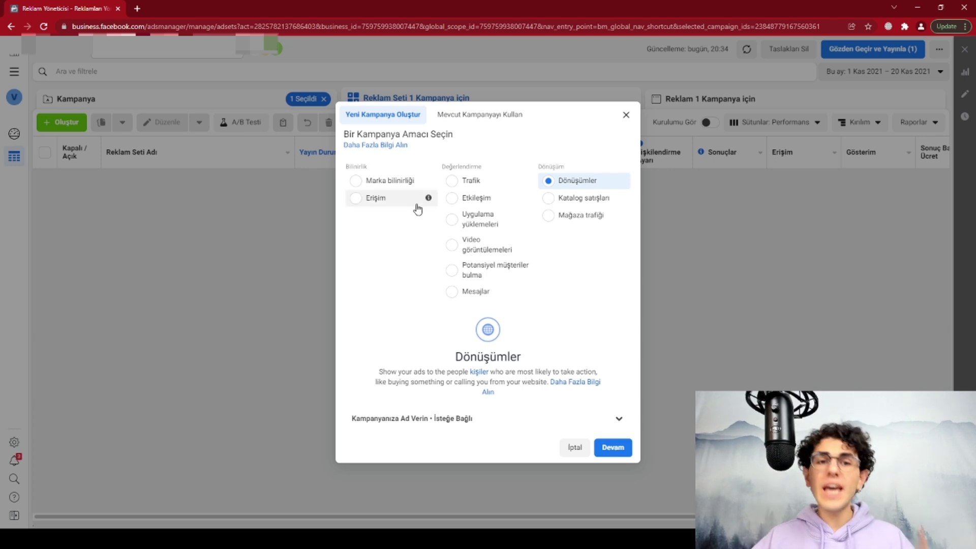
{"action": "left_click", "coordinate": [391, 201]}
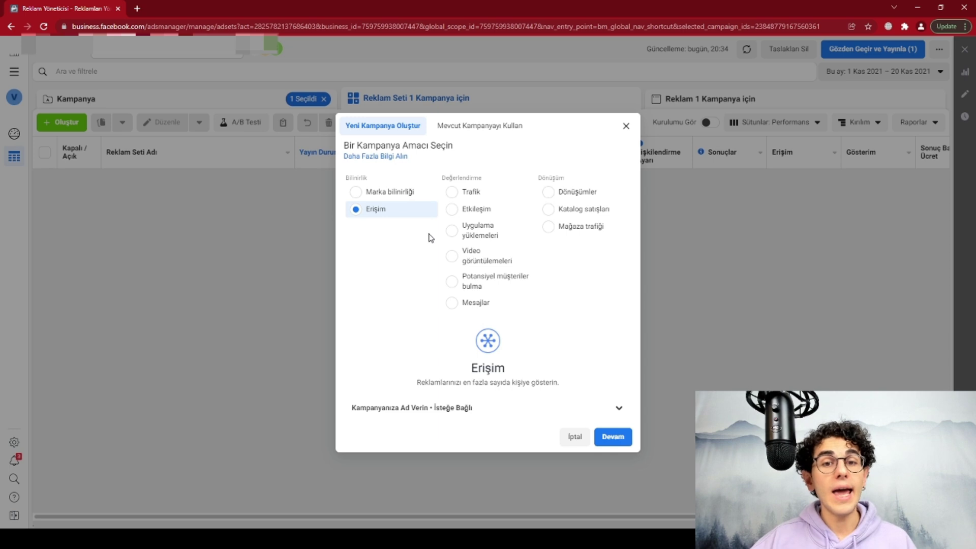
{"action": "left_click", "coordinate": [454, 213]}
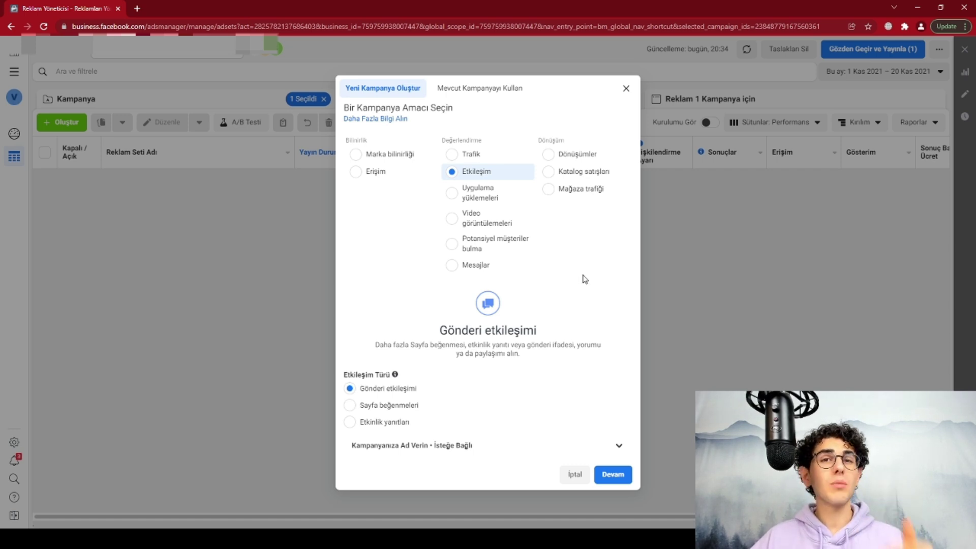
{"action": "left_click", "coordinate": [503, 243]}
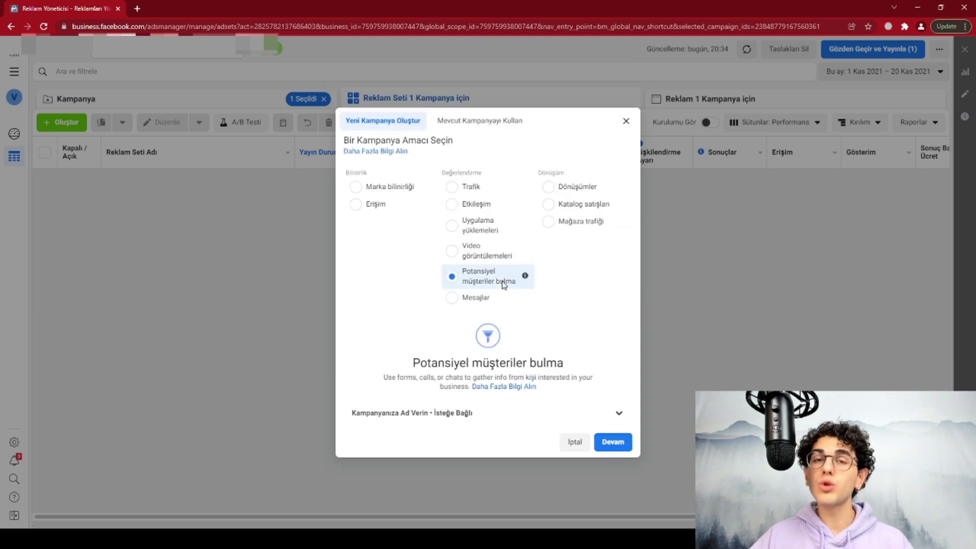
{"action": "left_click", "coordinate": [480, 191]}
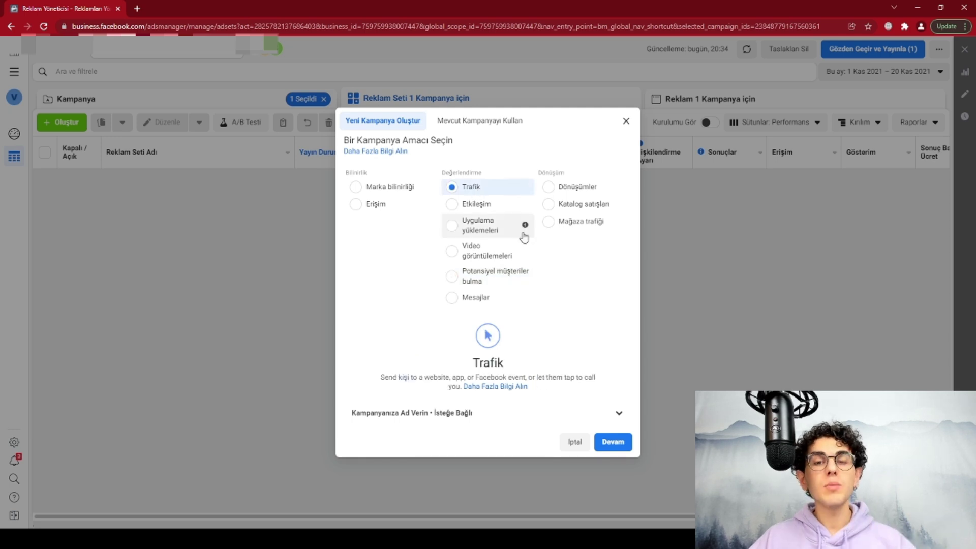
{"action": "left_click", "coordinate": [588, 185]}
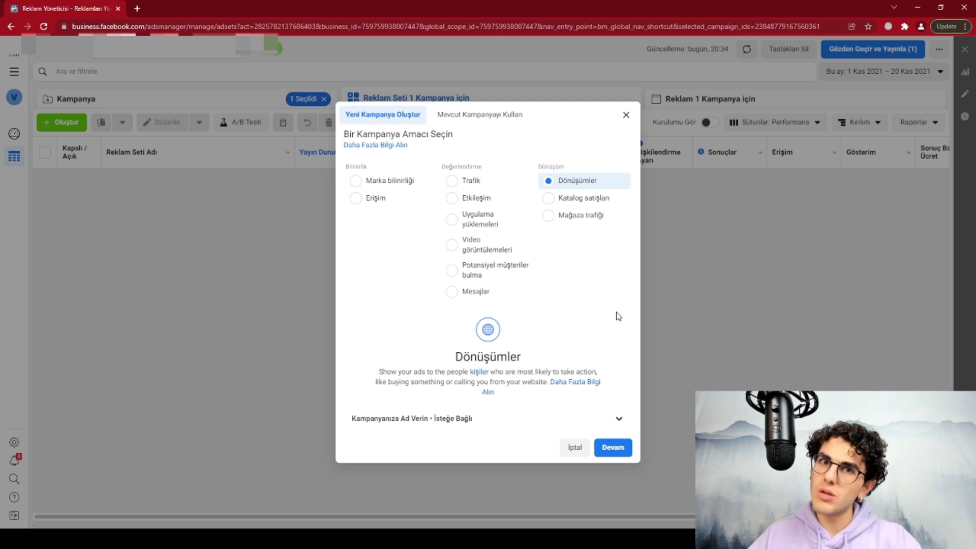
- Create a new campaign with the Trafik objective and name it Örnek Kampanya
{"action": "left_click", "coordinate": [451, 181]}
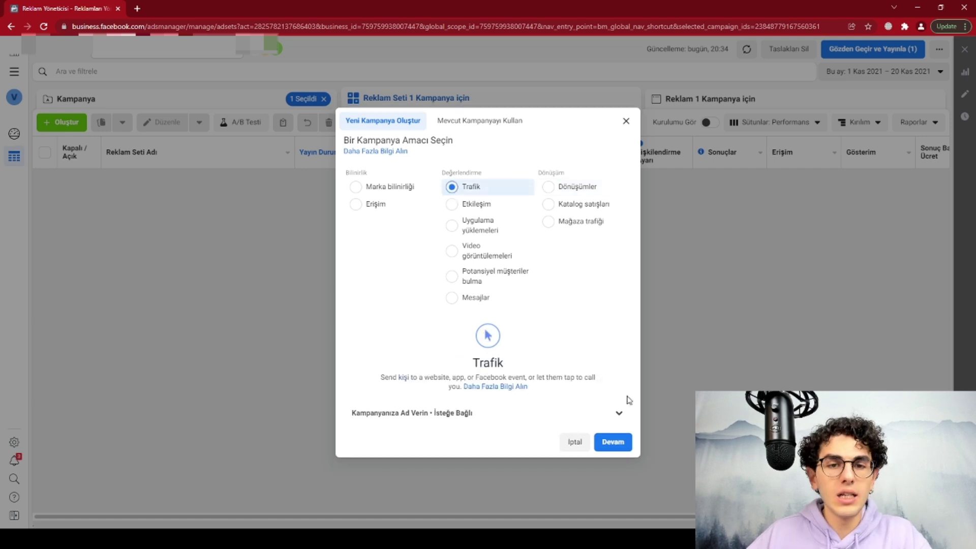
{"action": "left_click", "coordinate": [614, 440]}
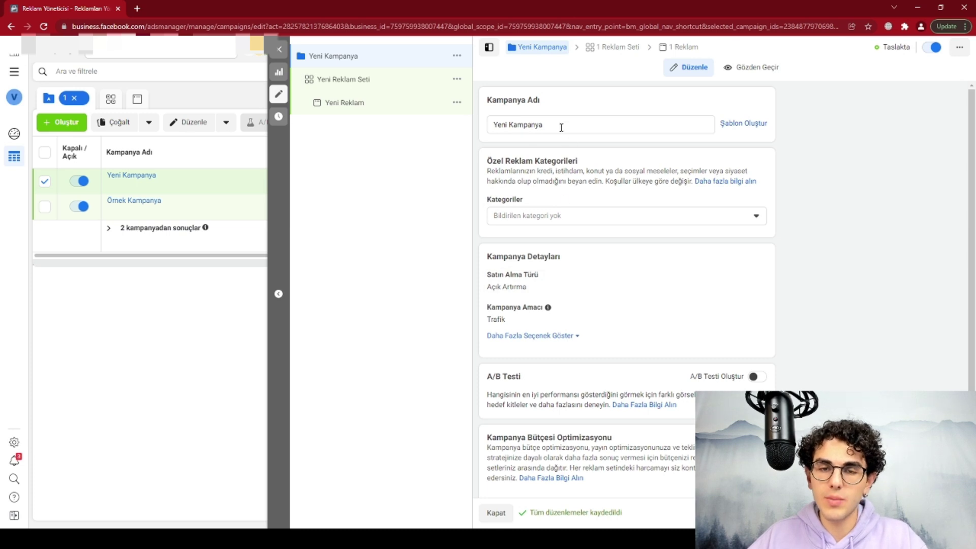
{"action": "left_click_drag", "start_coordinate": [561, 128], "coordinate": [483, 122]}
{"action": "type", "text": "Örnek Kampanya"}
{"action": "left_click", "coordinate": [803, 257]}
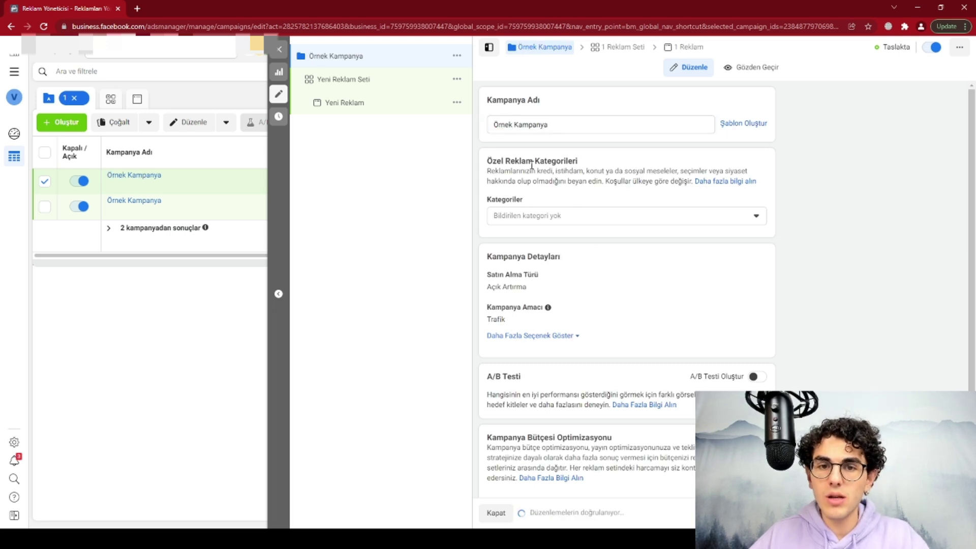
- Examine the special ad categories available for the campaign without selecting any
{"action": "left_click", "coordinate": [754, 218]}
{"action": "scroll", "coordinate": [735, 271], "scroll_direction": "down", "scroll_amount": 1}
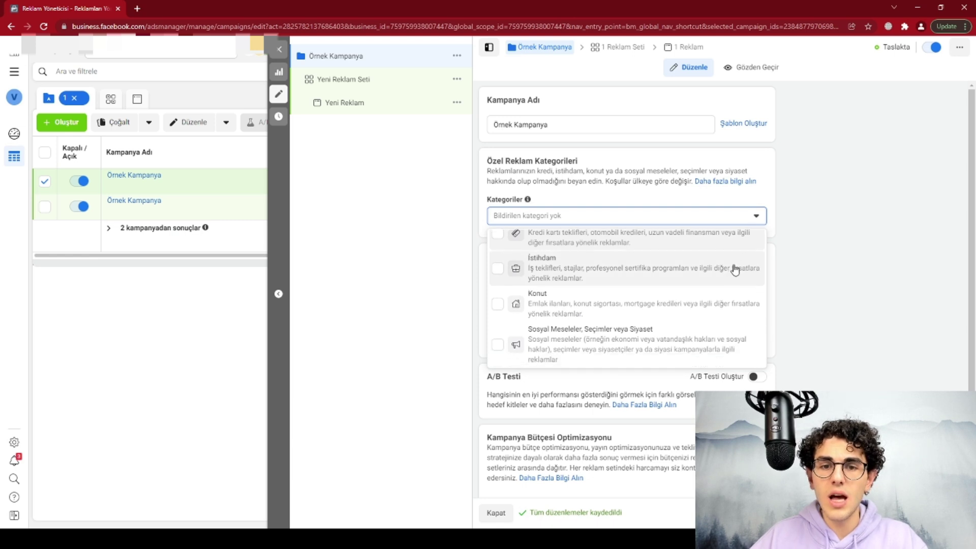
{"action": "scroll", "coordinate": [686, 279], "scroll_direction": "up", "scroll_amount": 1}
{"action": "scroll", "coordinate": [682, 279], "scroll_direction": "down", "scroll_amount": 1}
{"action": "scroll", "coordinate": [681, 280], "scroll_direction": "down", "scroll_amount": 1}
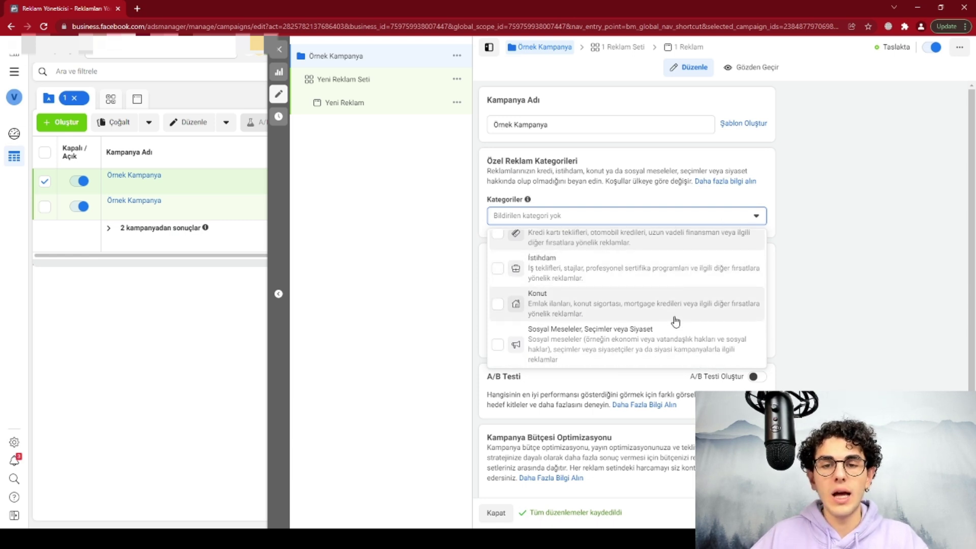
{"action": "left_click", "coordinate": [706, 218]}
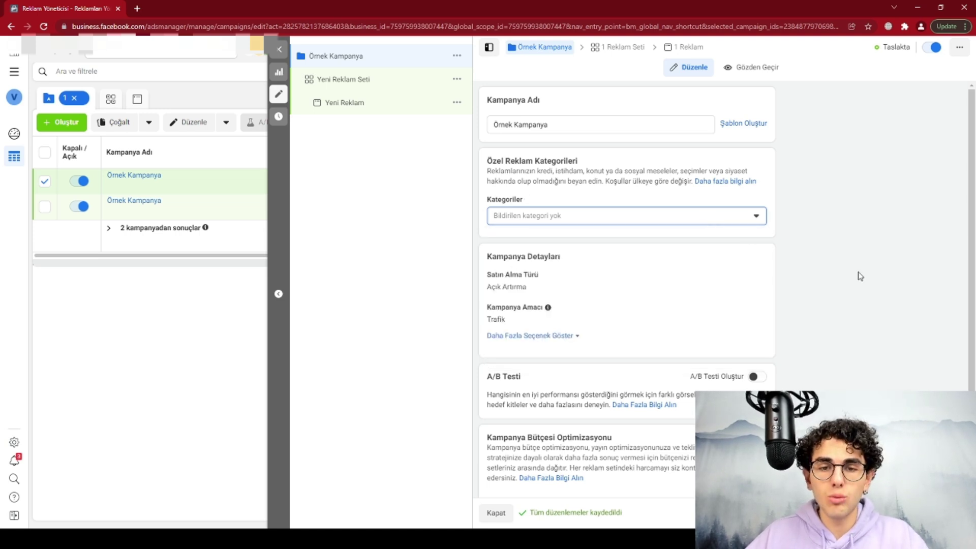
- Try campaign budget optimization on the campaign and switch it back off
{"action": "scroll", "coordinate": [859, 277], "scroll_direction": "down", "scroll_amount": 1}
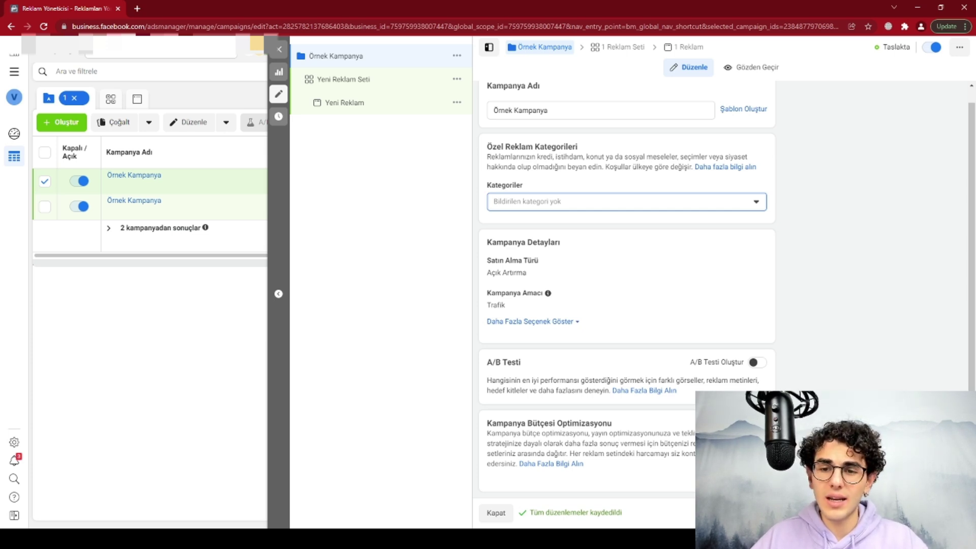
{"action": "left_click", "coordinate": [757, 423]}
{"action": "scroll", "coordinate": [625, 305], "scroll_direction": "down", "scroll_amount": 2}
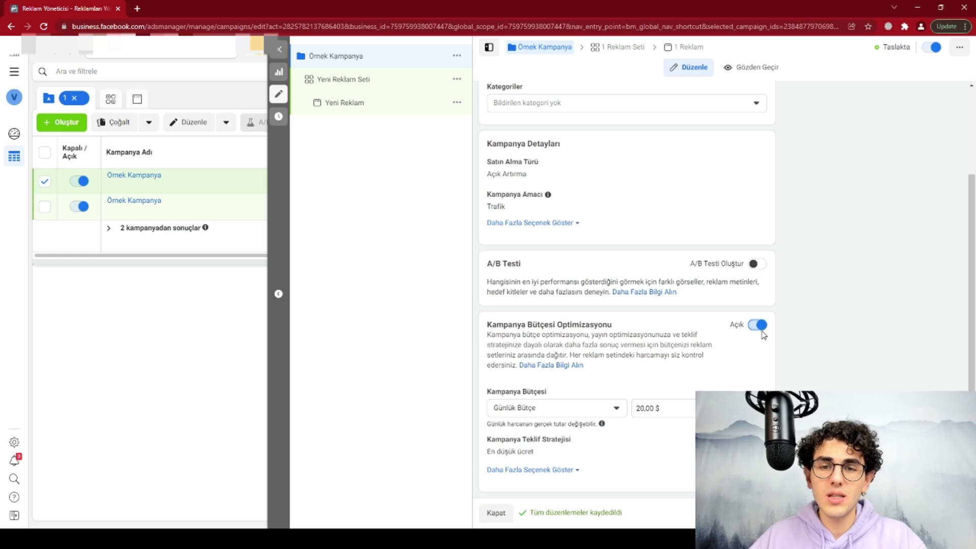
{"action": "left_click", "coordinate": [757, 327]}
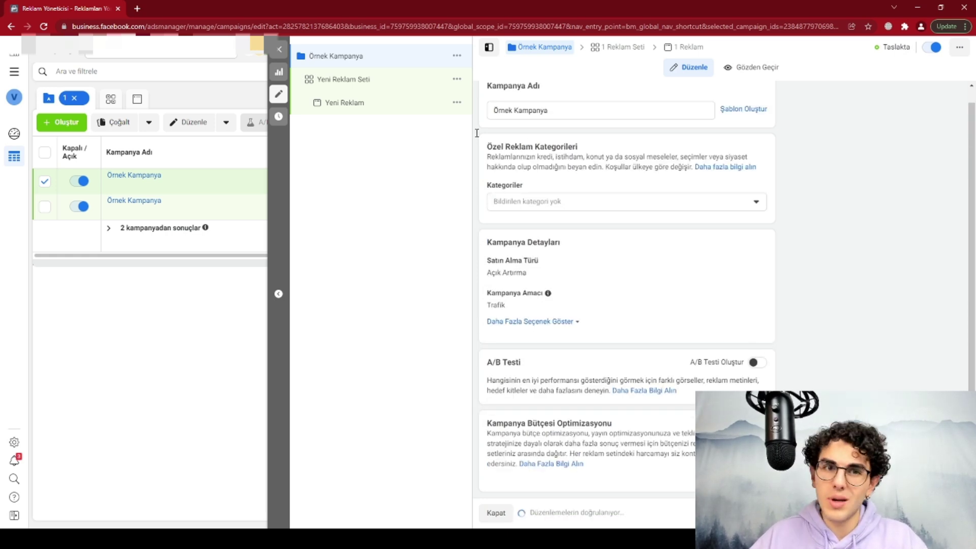
- In the new ad set, try Yönlendirme Sayfası Görüntülemeleri as the delivery optimization and set it back to Bağlantı Tıklamaları
{"action": "left_click", "coordinate": [402, 84]}
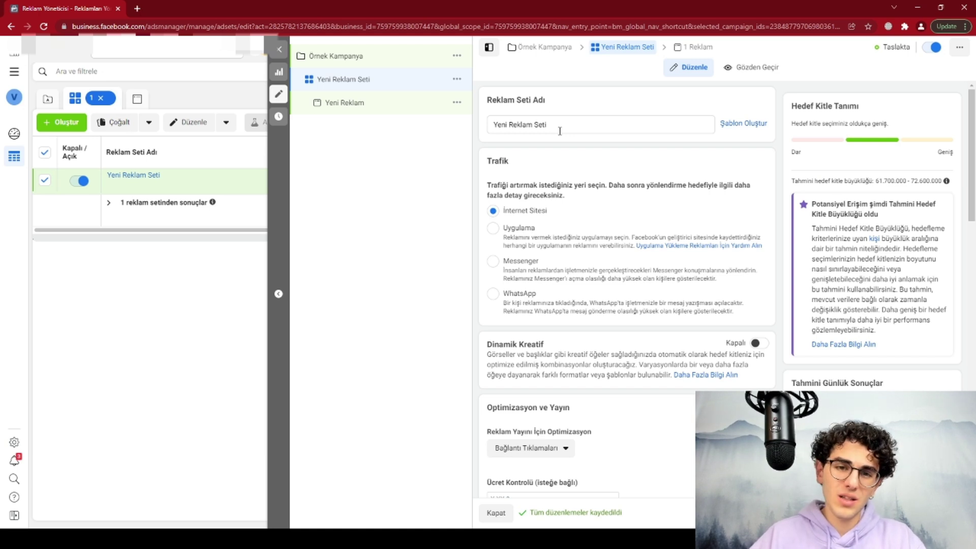
{"action": "scroll", "coordinate": [564, 175], "scroll_direction": "down", "scroll_amount": 5}
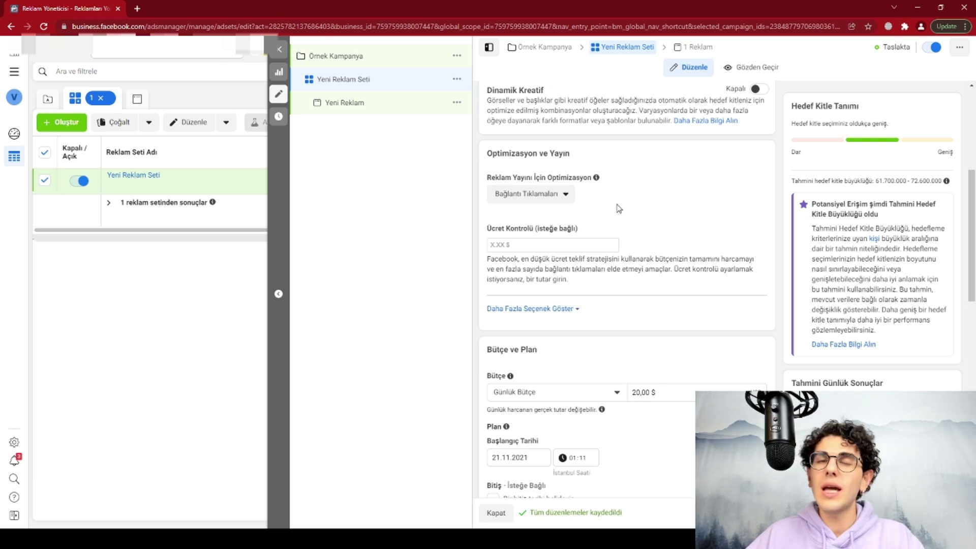
{"action": "left_click", "coordinate": [564, 194]}
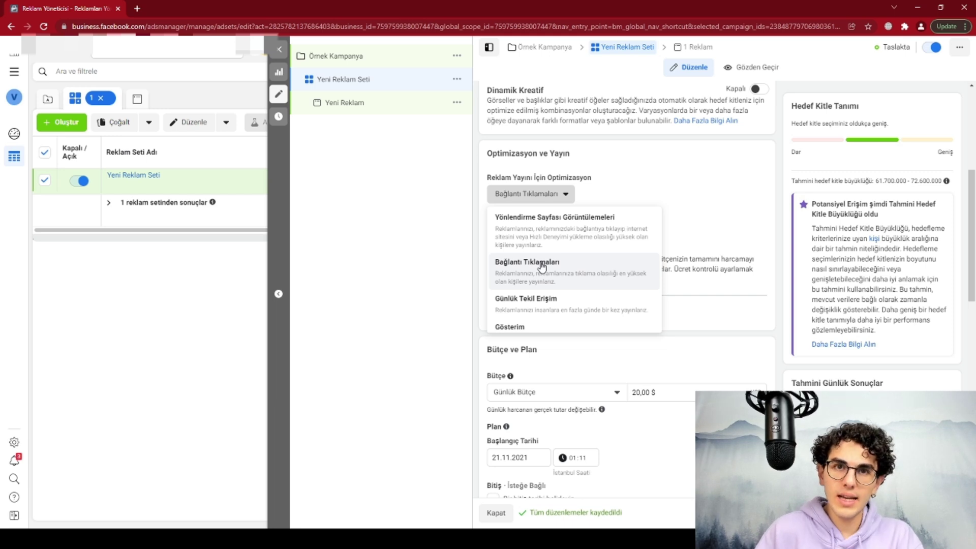
{"action": "left_click", "coordinate": [588, 229]}
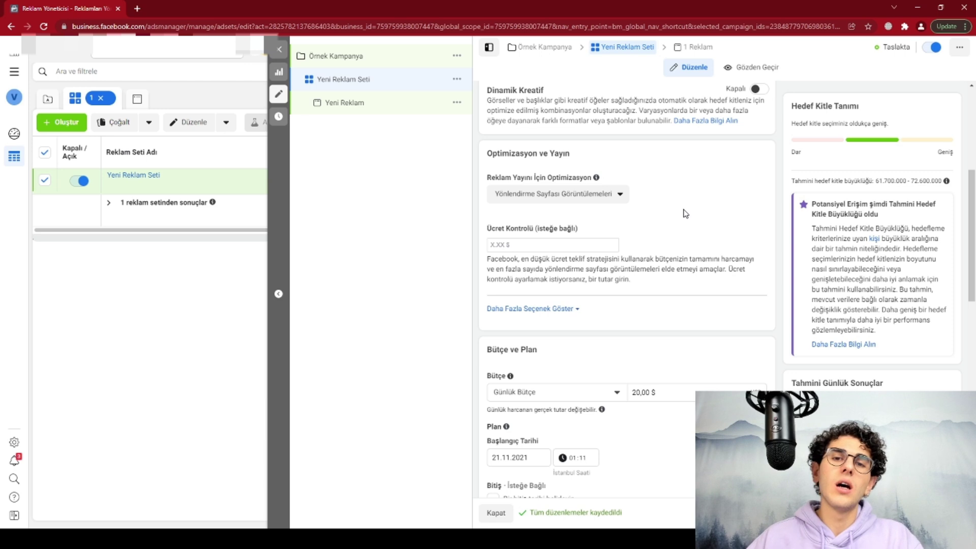
{"action": "left_click", "coordinate": [551, 198]}
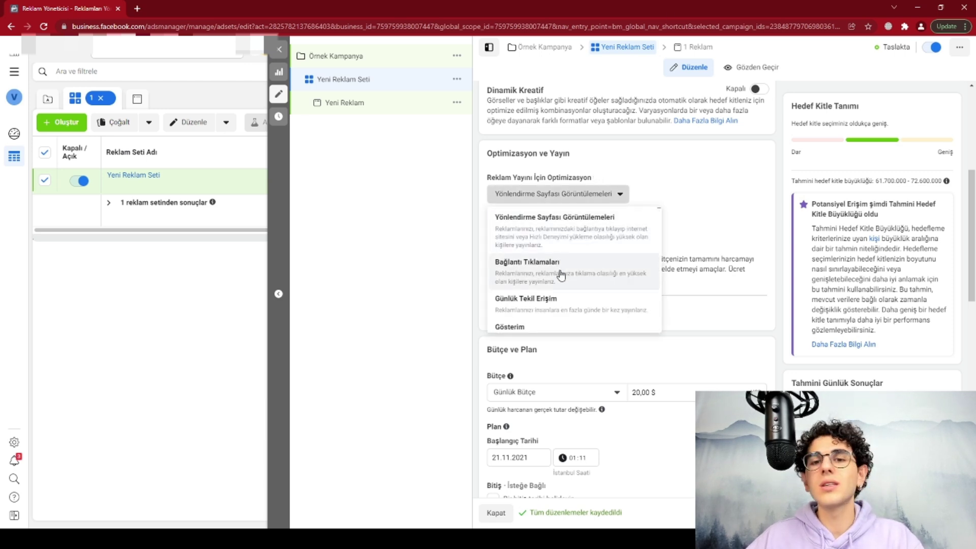
{"action": "left_click", "coordinate": [560, 275]}
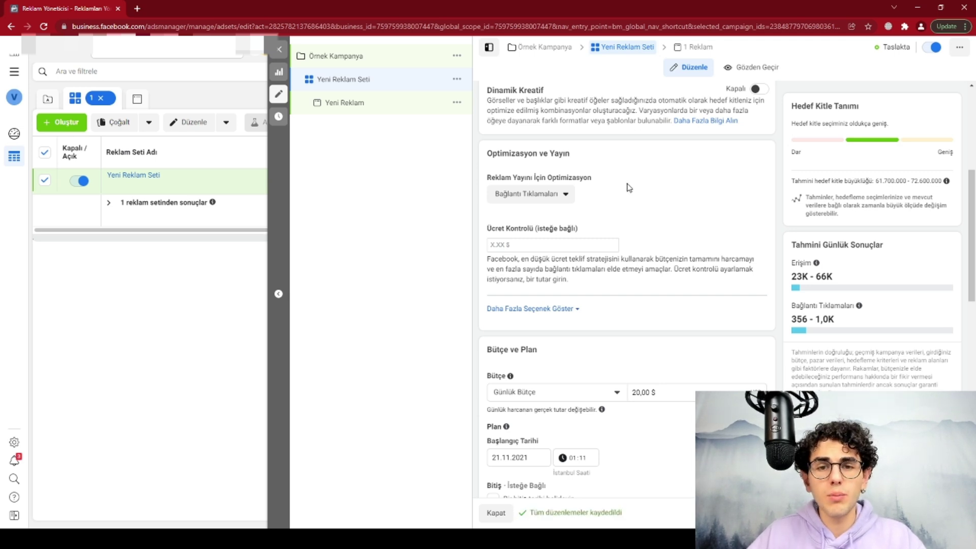
{"action": "left_click", "coordinate": [561, 195]}
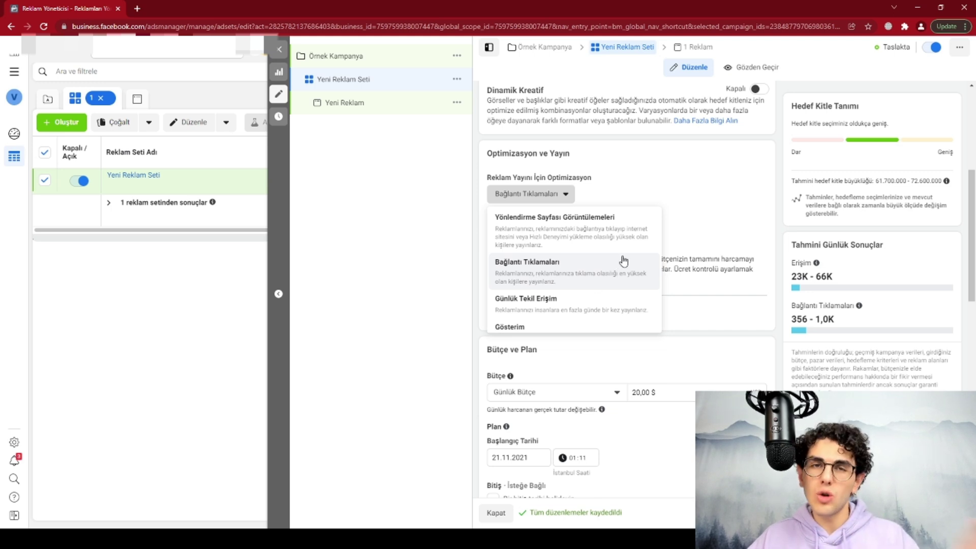
{"action": "left_click", "coordinate": [642, 274]}
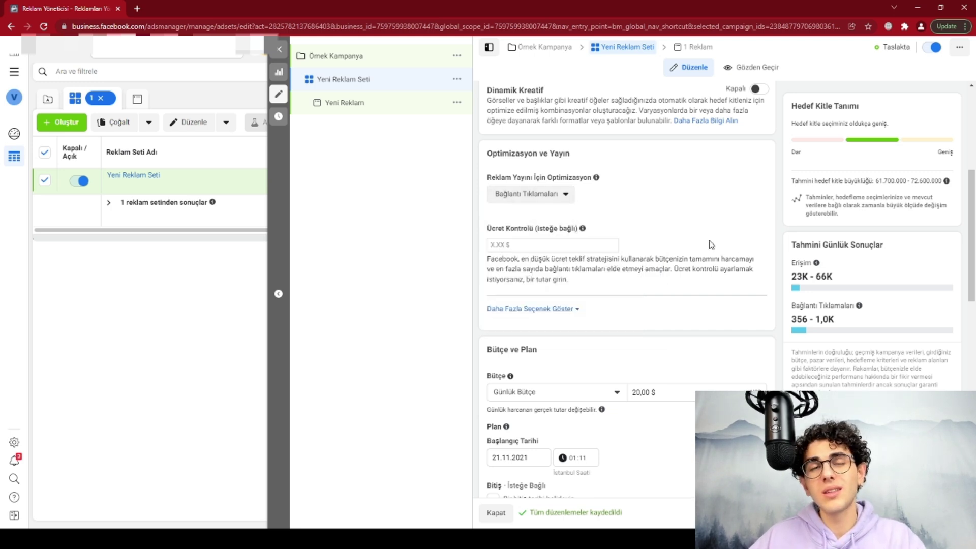
- Replace the ad set's audience location with Ankara, Ankara Province
{"action": "scroll", "coordinate": [721, 248], "scroll_direction": "down", "scroll_amount": 2}
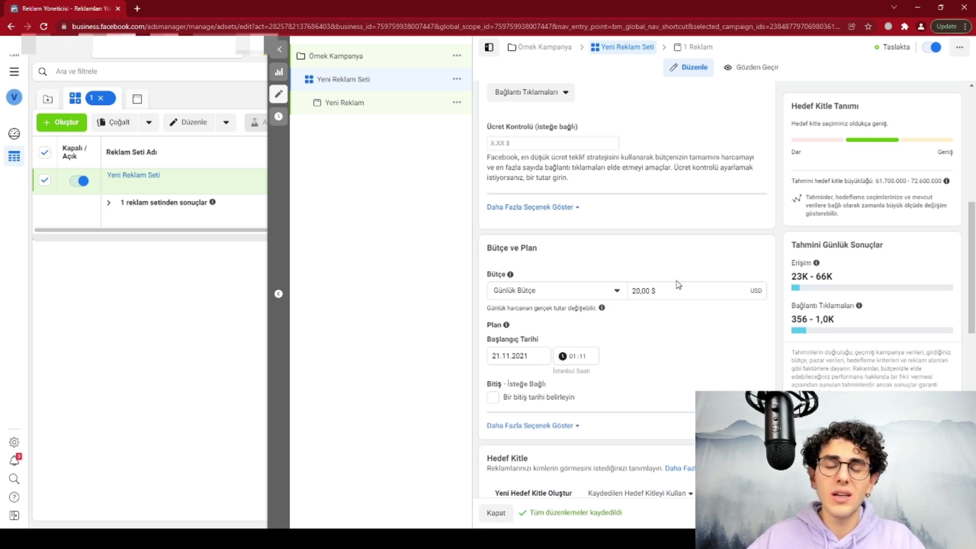
{"action": "scroll", "coordinate": [696, 374], "scroll_direction": "down", "scroll_amount": 2}
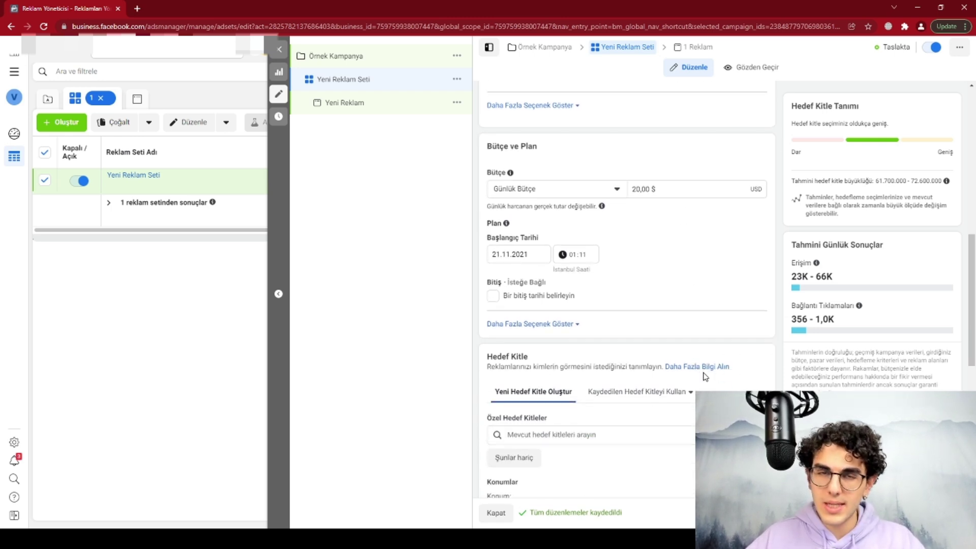
{"action": "scroll", "coordinate": [703, 373], "scroll_direction": "down", "scroll_amount": 3}
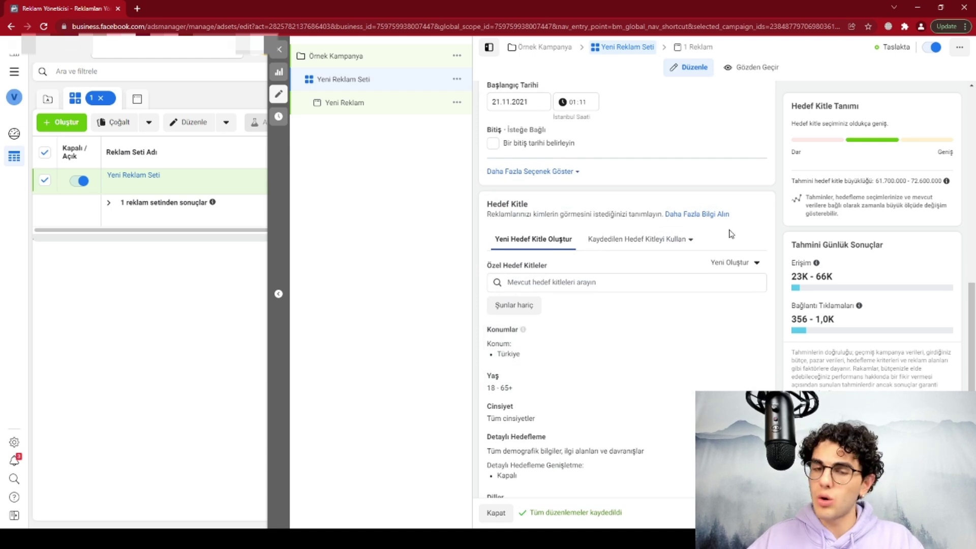
{"action": "scroll", "coordinate": [724, 280], "scroll_direction": "down", "scroll_amount": 2}
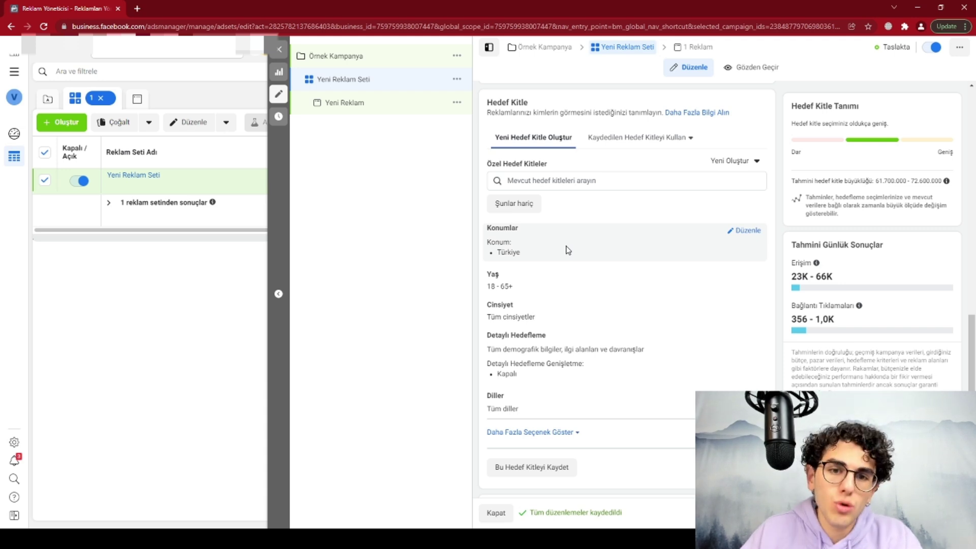
{"action": "left_click", "coordinate": [744, 230]}
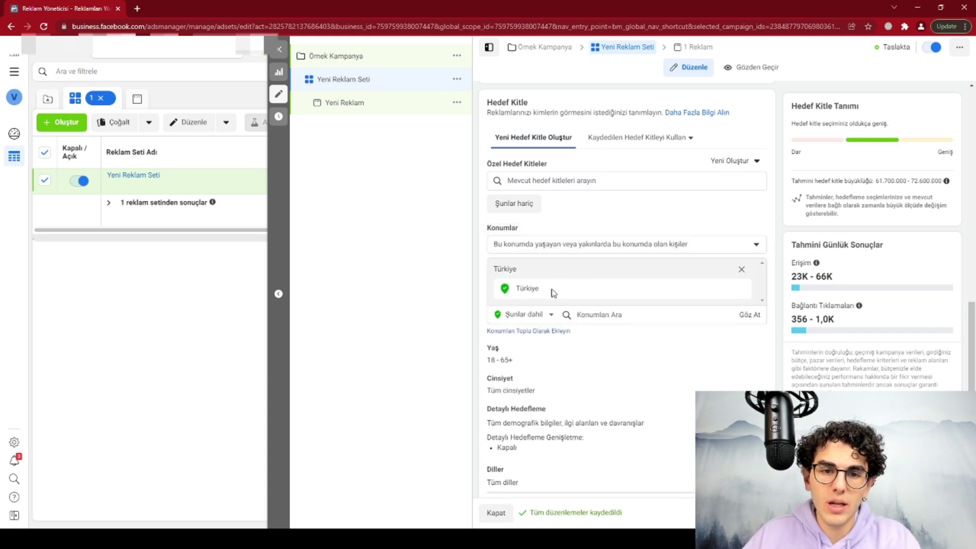
{"action": "left_click", "coordinate": [602, 315]}
{"action": "type", "text": "ankara"}
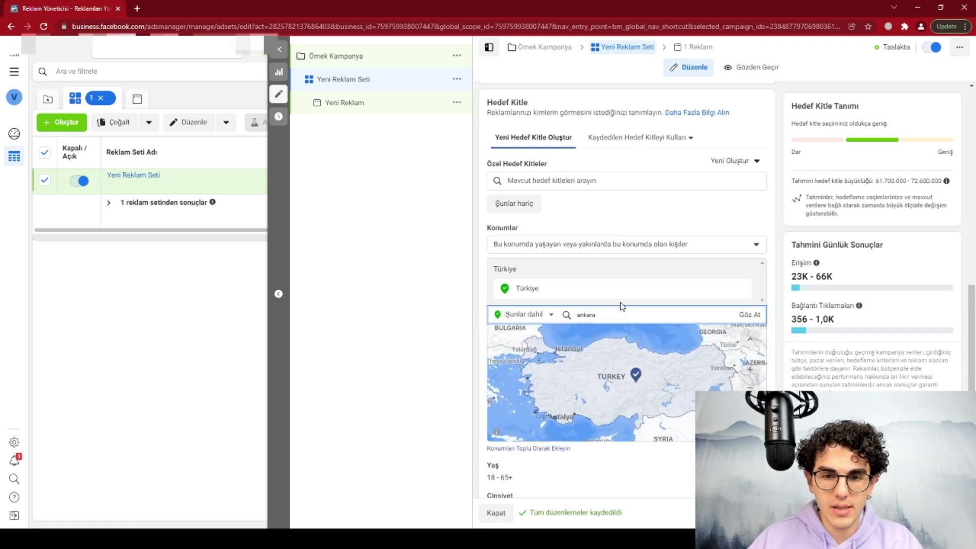
{"action": "left_click", "coordinate": [613, 341]}
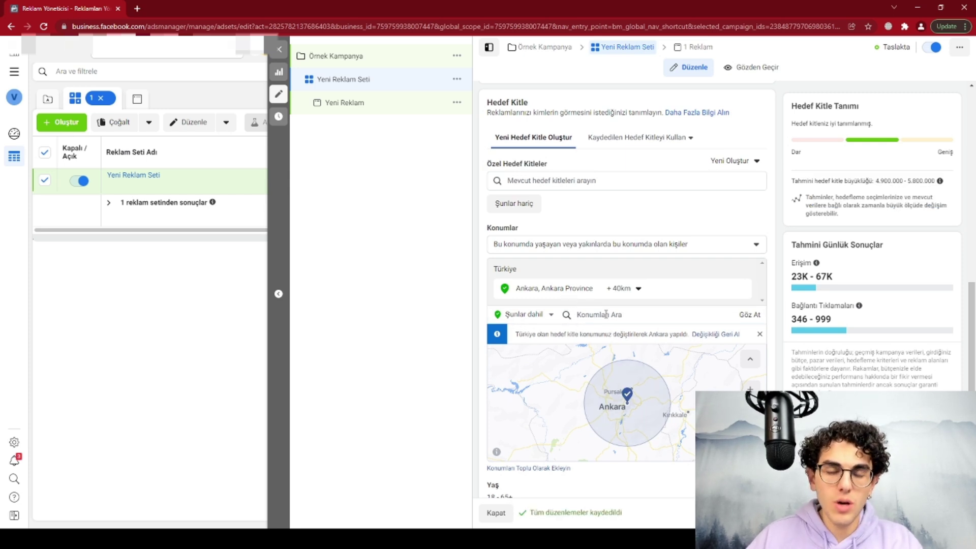
- Examine the audience's age, gender, detailed targeting and language settings
{"action": "scroll", "coordinate": [605, 314], "scroll_direction": "down", "scroll_amount": 3}
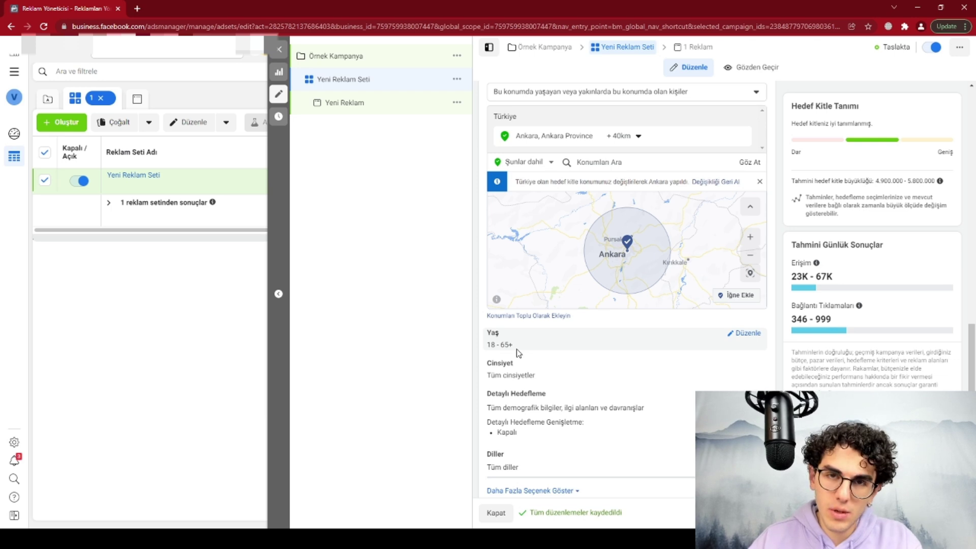
{"action": "mouse_move", "coordinate": [527, 375]}
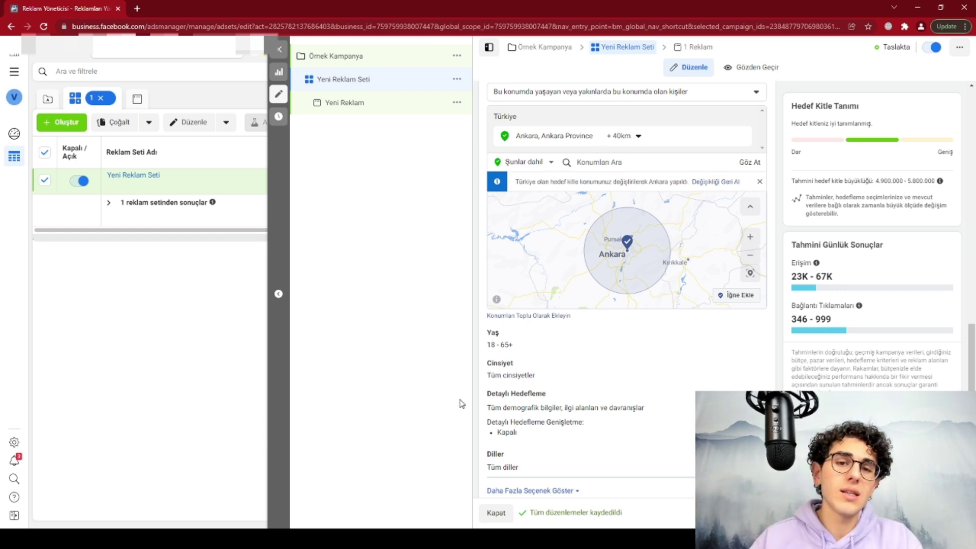
{"action": "mouse_move", "coordinate": [490, 374]}
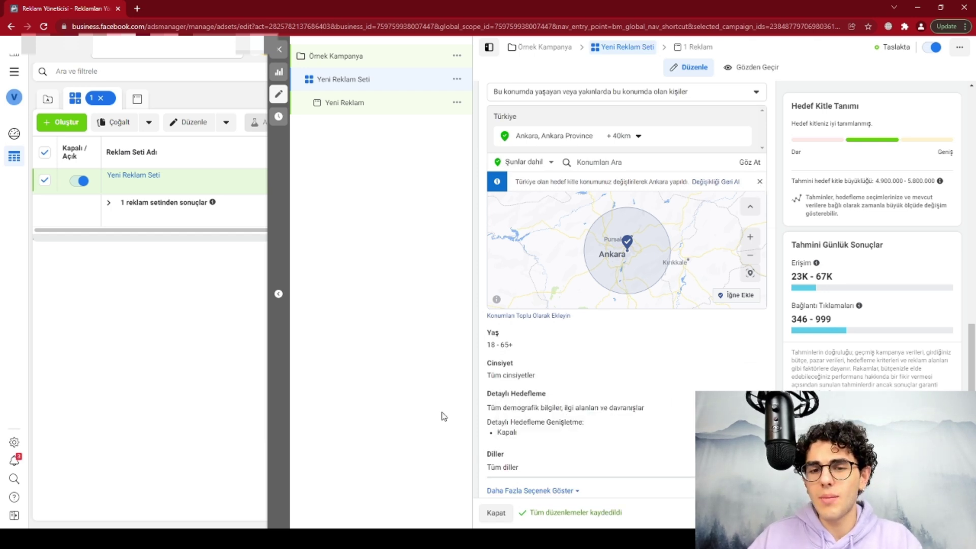
{"action": "scroll", "coordinate": [500, 428], "scroll_direction": "down", "scroll_amount": 3}
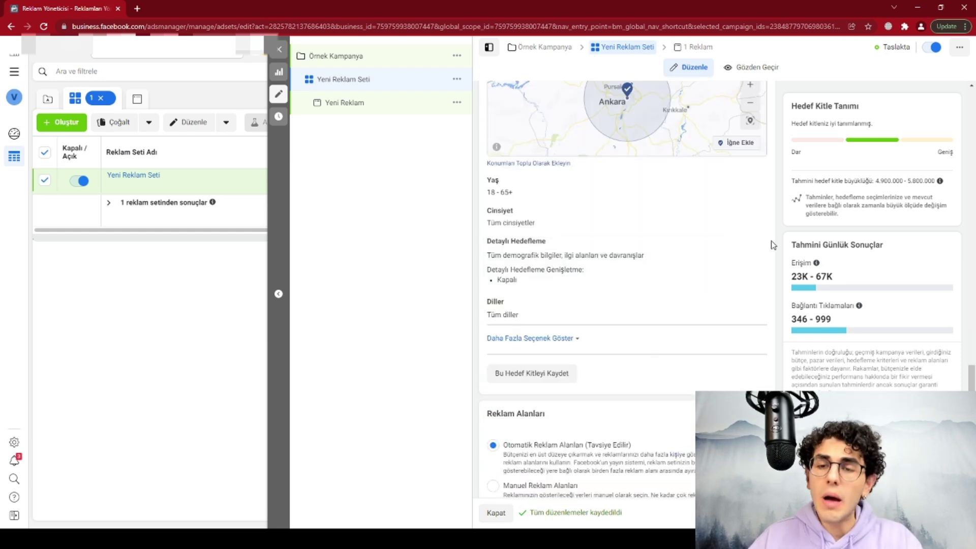
- Add the MÜGE ANLI interest to the ad set's detailed targeting and dismiss the tip about widening the audience
{"action": "left_click", "coordinate": [755, 250]}
{"action": "left_click", "coordinate": [554, 271]}
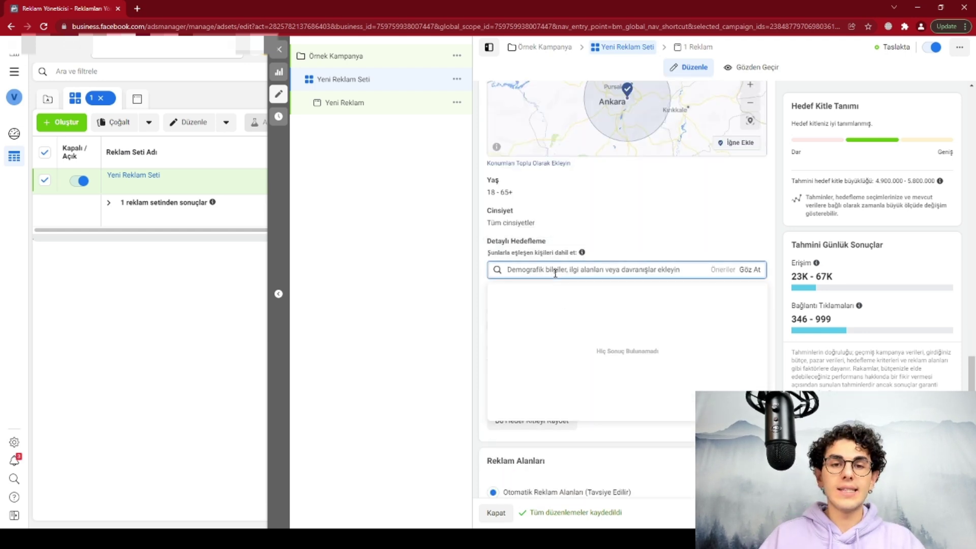
{"action": "left_click", "coordinate": [449, 280]}
{"action": "left_click", "coordinate": [540, 270]}
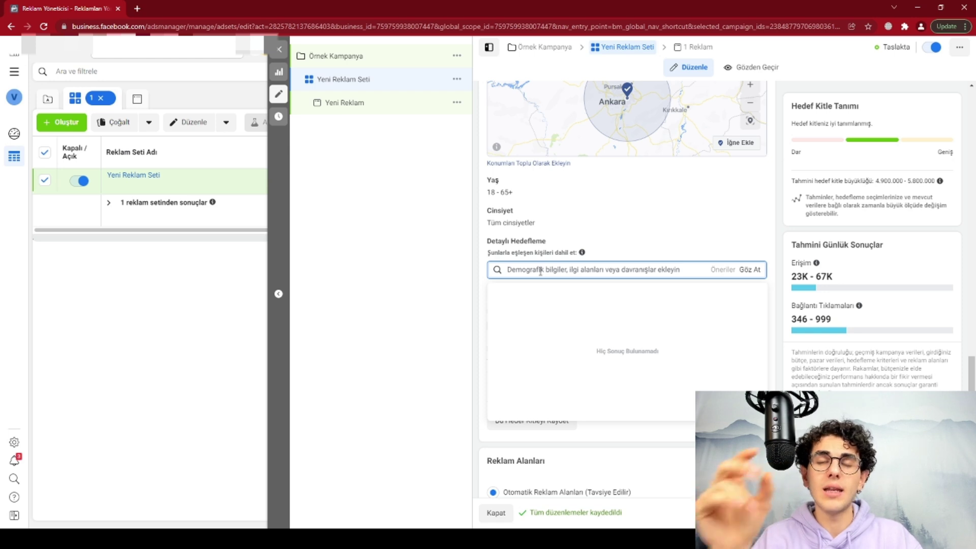
{"action": "type", "text": "Müge"}
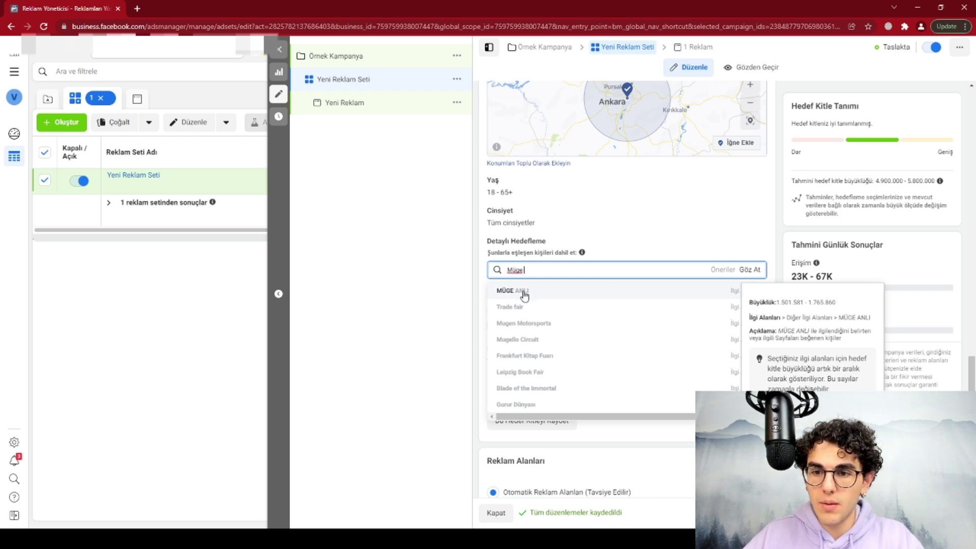
{"action": "left_click", "coordinate": [524, 295]}
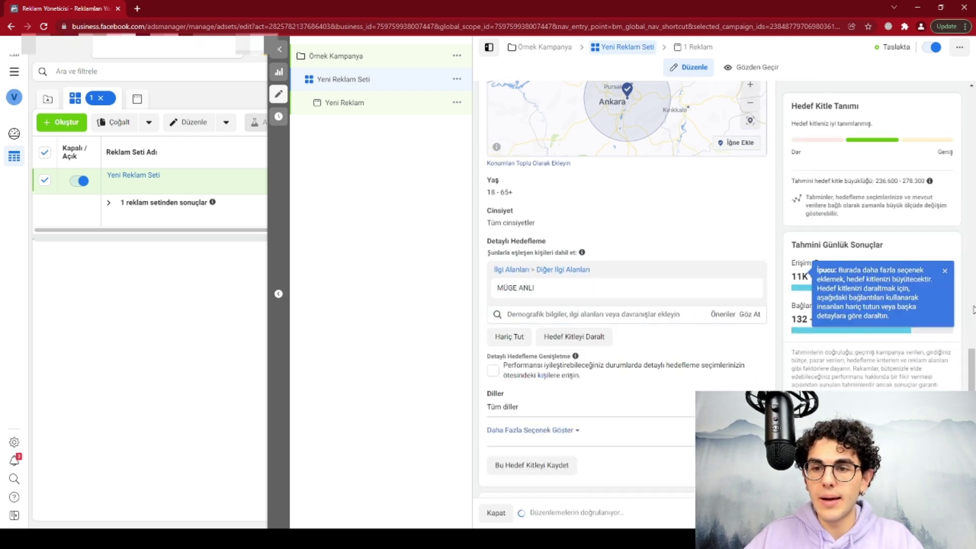
{"action": "left_click", "coordinate": [944, 271]}
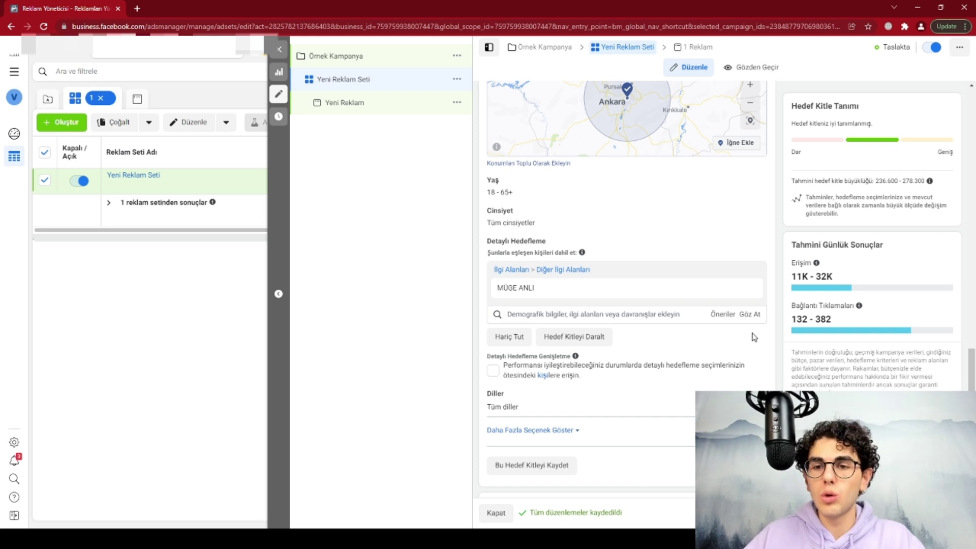
- Add the suggested interests Esra Erol and O Ses Türkiye to the detailed targeting and browse the remaining suggestions
{"action": "left_click", "coordinate": [725, 319]}
{"action": "mouse_move", "coordinate": [705, 343]}
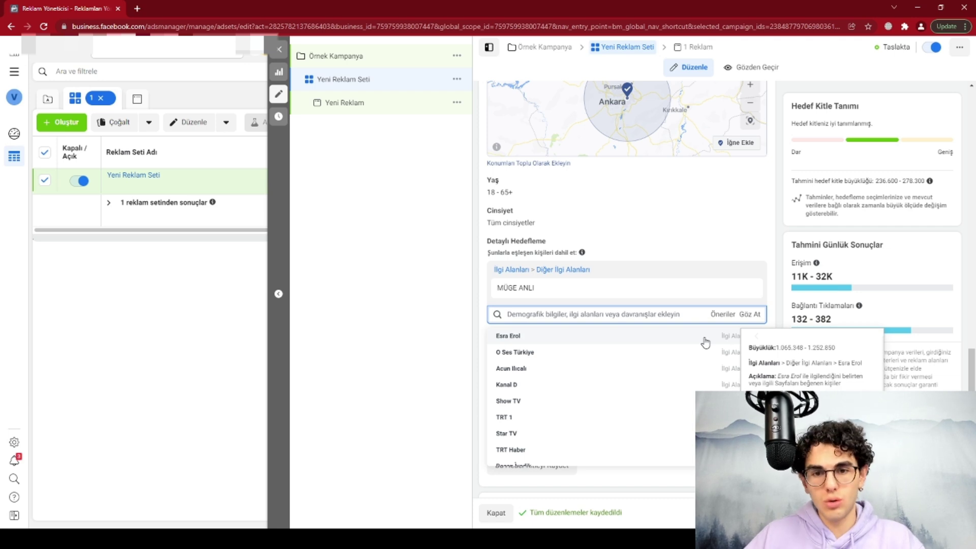
{"action": "left_click", "coordinate": [705, 343]}
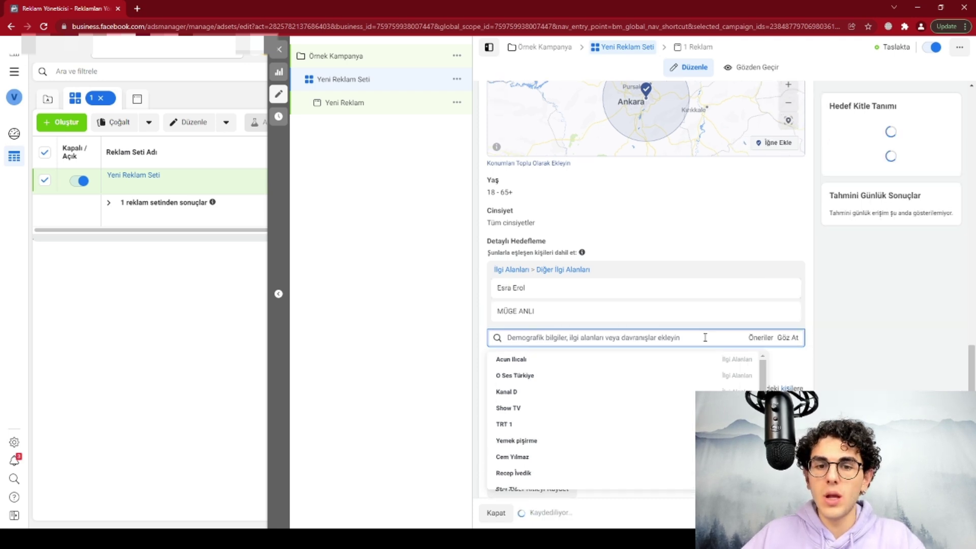
{"action": "left_click", "coordinate": [649, 372]}
{"action": "scroll", "coordinate": [669, 342], "scroll_direction": "down", "scroll_amount": 1}
{"action": "mouse_move", "coordinate": [573, 249]}
{"action": "scroll", "coordinate": [602, 285], "scroll_direction": "down", "scroll_amount": 1}
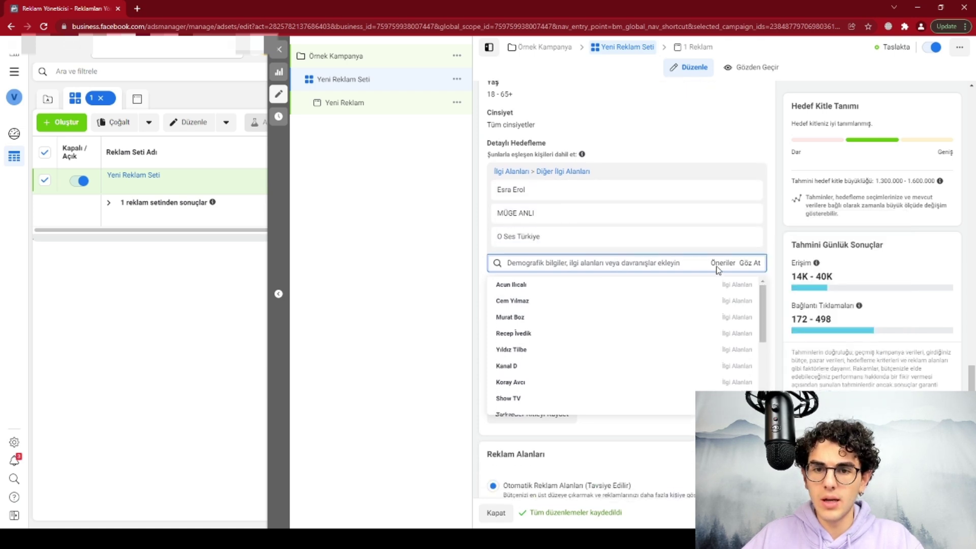
{"action": "scroll", "coordinate": [650, 389], "scroll_direction": "down", "scroll_amount": 1}
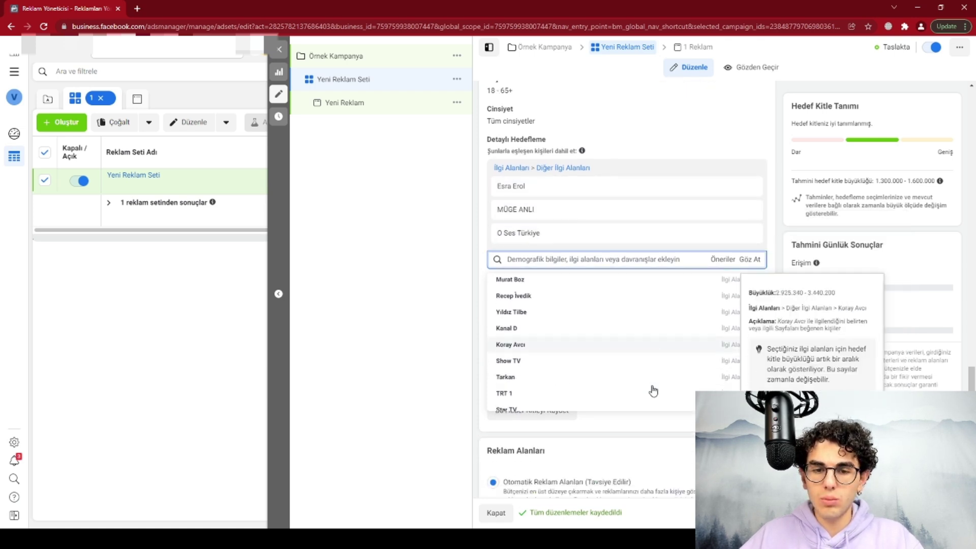
{"action": "scroll", "coordinate": [647, 388], "scroll_direction": "down", "scroll_amount": 3}
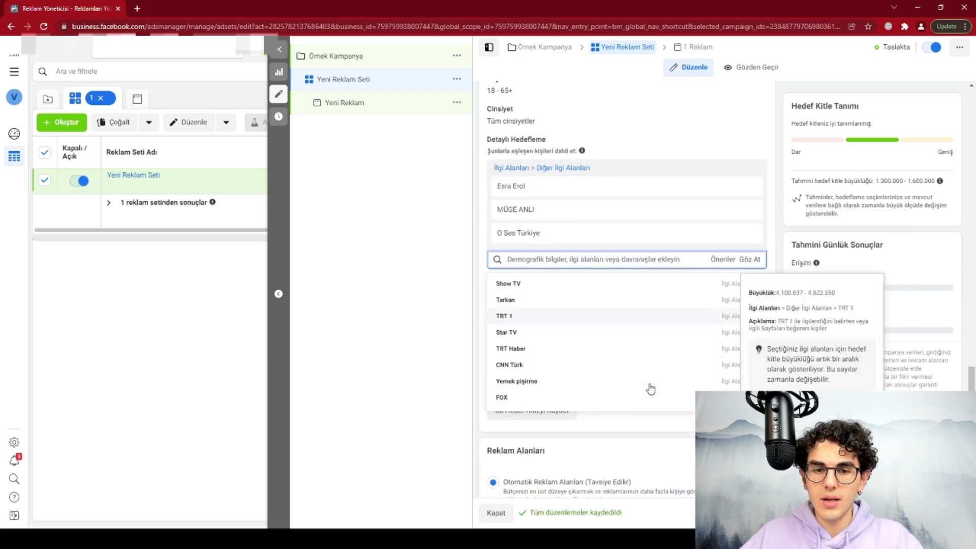
- Find and add the Halı interest to the detailed targeting, plus the suggested interest Mobilya
{"action": "left_click", "coordinate": [403, 371]}
{"action": "type", "text": "halı"}
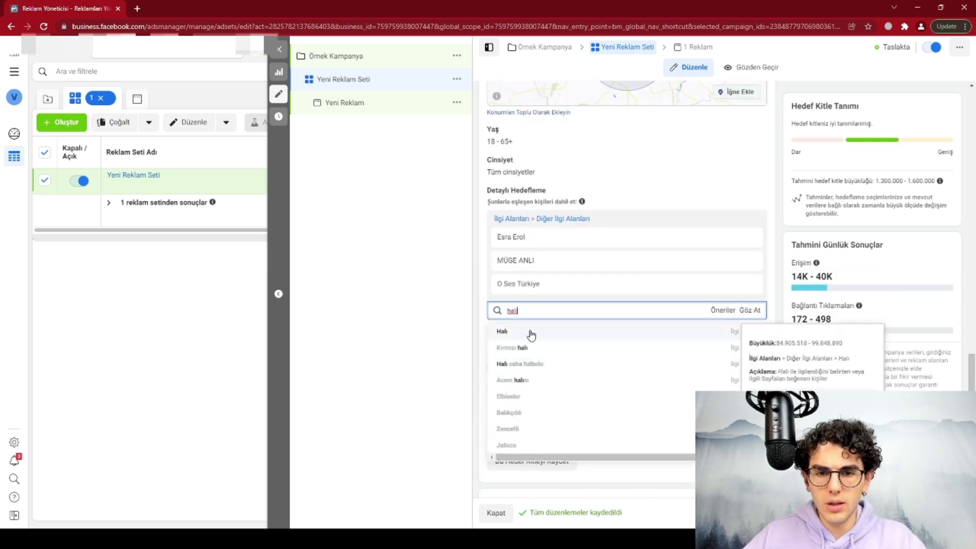
{"action": "left_click", "coordinate": [529, 334]}
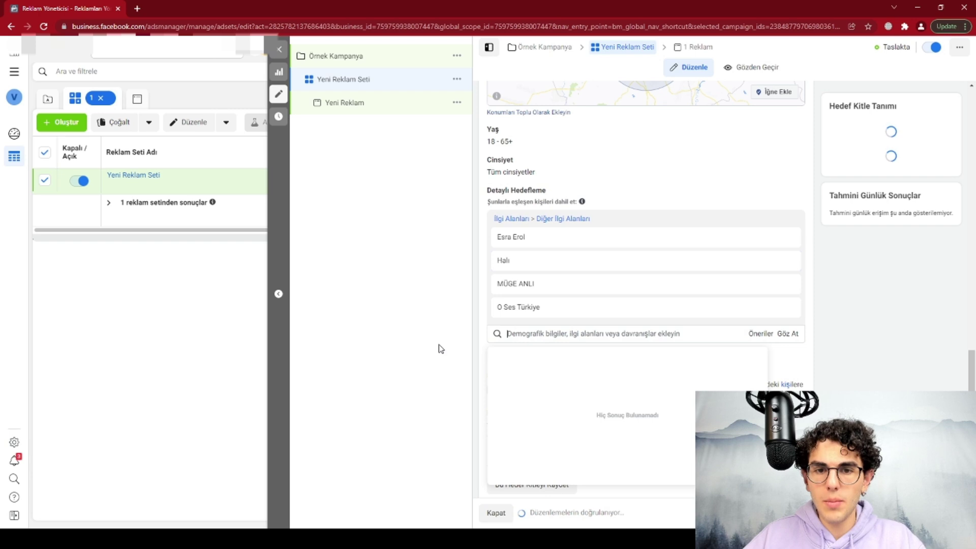
{"action": "left_click", "coordinate": [722, 334]}
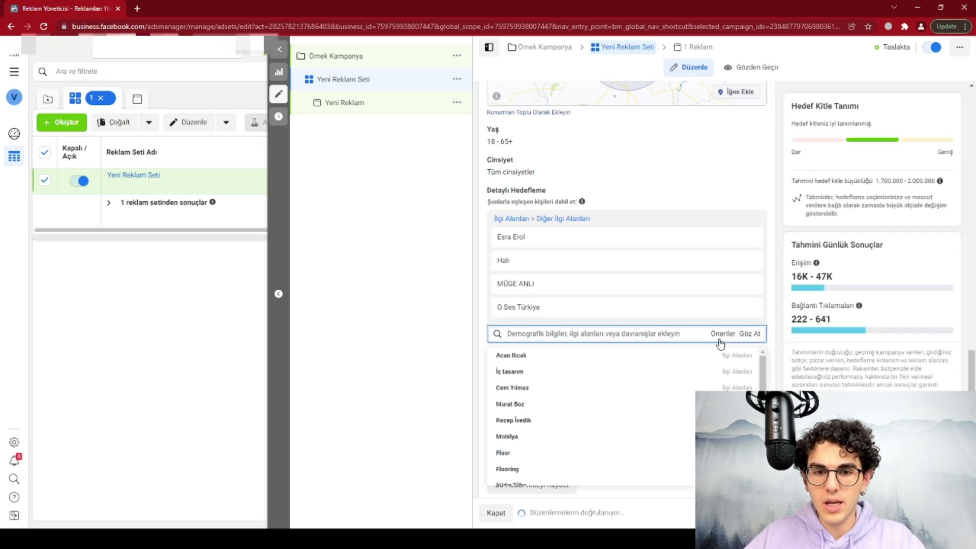
{"action": "scroll", "coordinate": [676, 427], "scroll_direction": "down", "scroll_amount": 1}
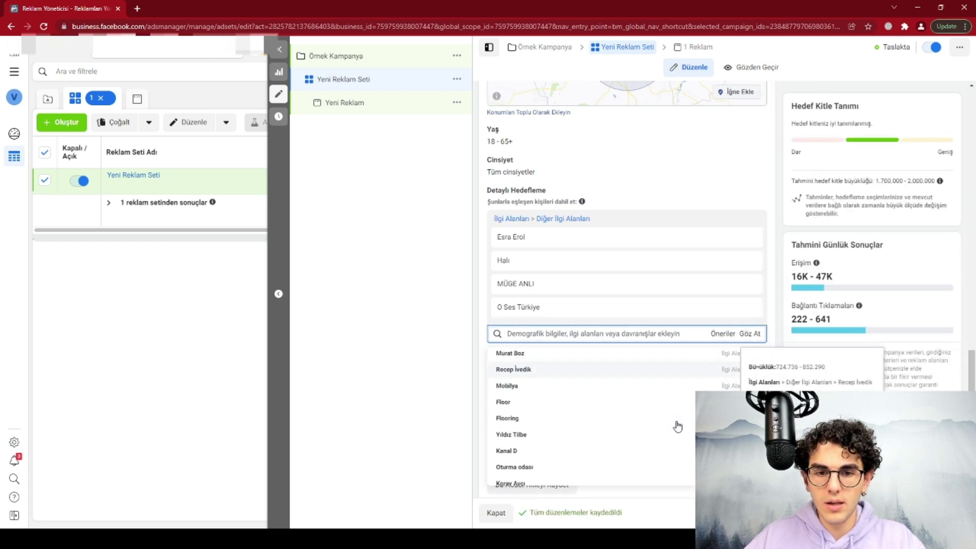
{"action": "left_click", "coordinate": [632, 388]}
{"action": "scroll", "coordinate": [479, 370], "scroll_direction": "up", "scroll_amount": 1}
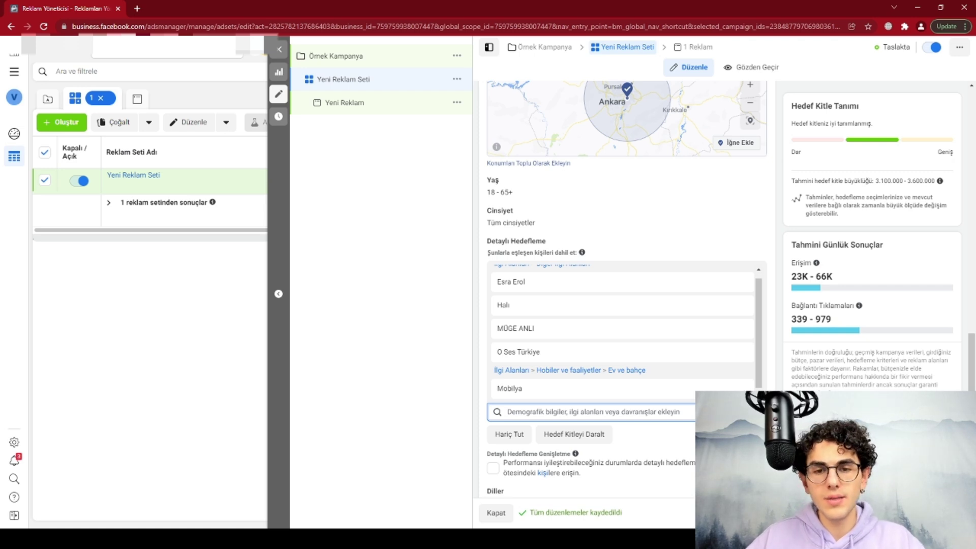
- Remove Esra Erol, Halı, O Ses Türkiye and Mobilya from the detailed targeting, keeping only MÜGE ANLI
{"action": "scroll", "coordinate": [755, 310], "scroll_direction": "down", "scroll_amount": 1}
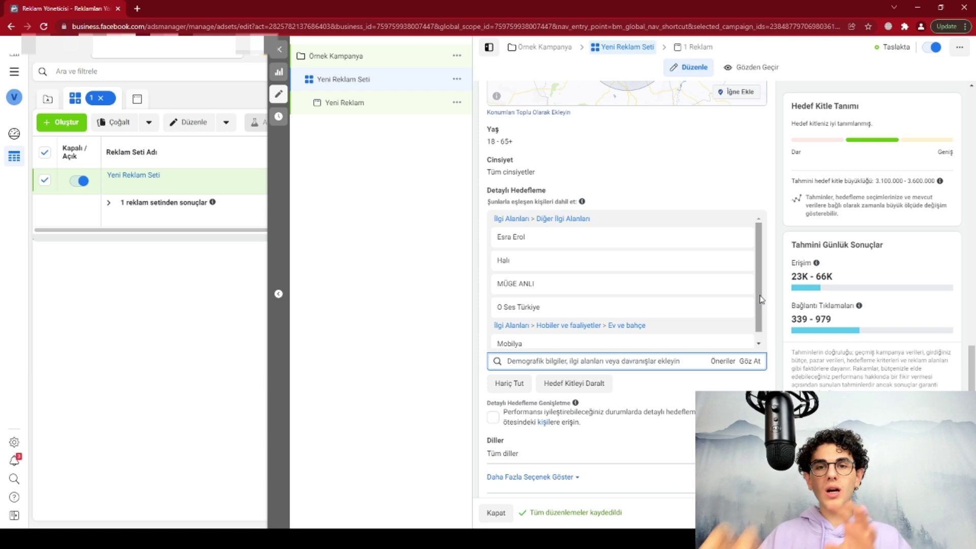
{"action": "mouse_move", "coordinate": [581, 202]}
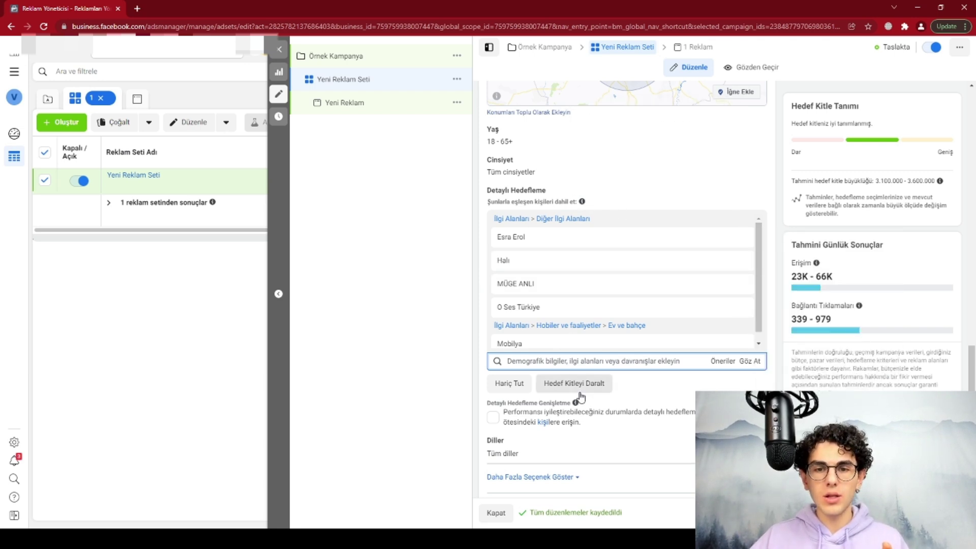
{"action": "scroll", "coordinate": [648, 425], "scroll_direction": "down", "scroll_amount": 1}
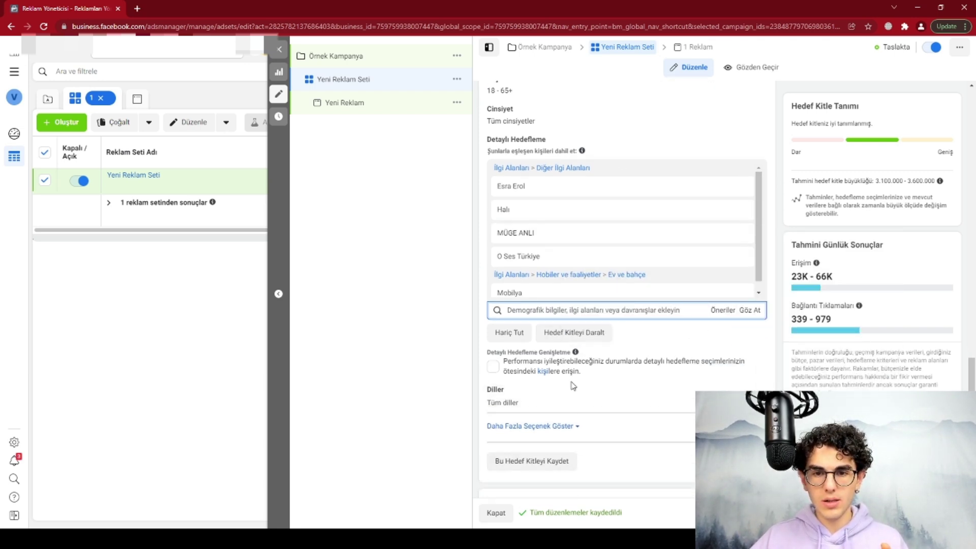
{"action": "scroll", "coordinate": [659, 292], "scroll_direction": "up", "scroll_amount": 4}
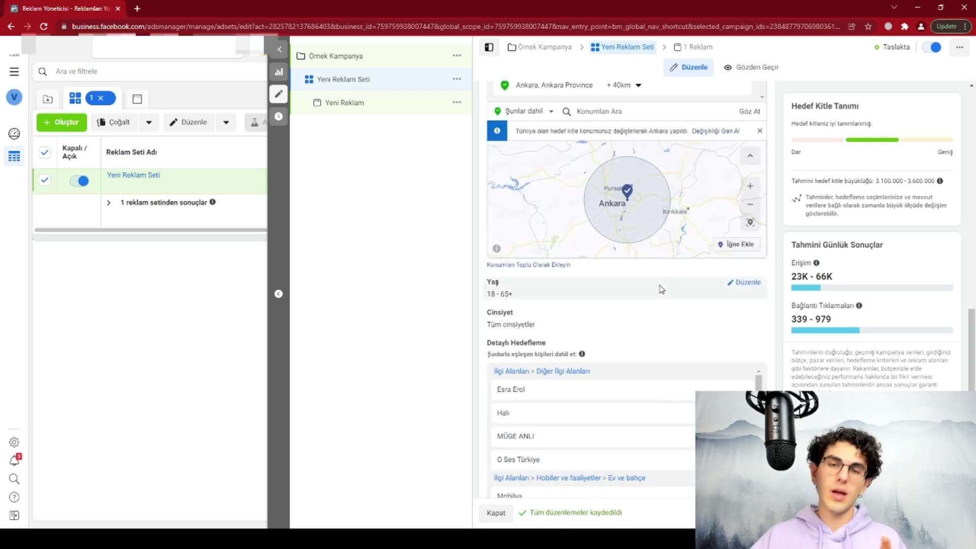
{"action": "scroll", "coordinate": [659, 293], "scroll_direction": "down", "scroll_amount": 3}
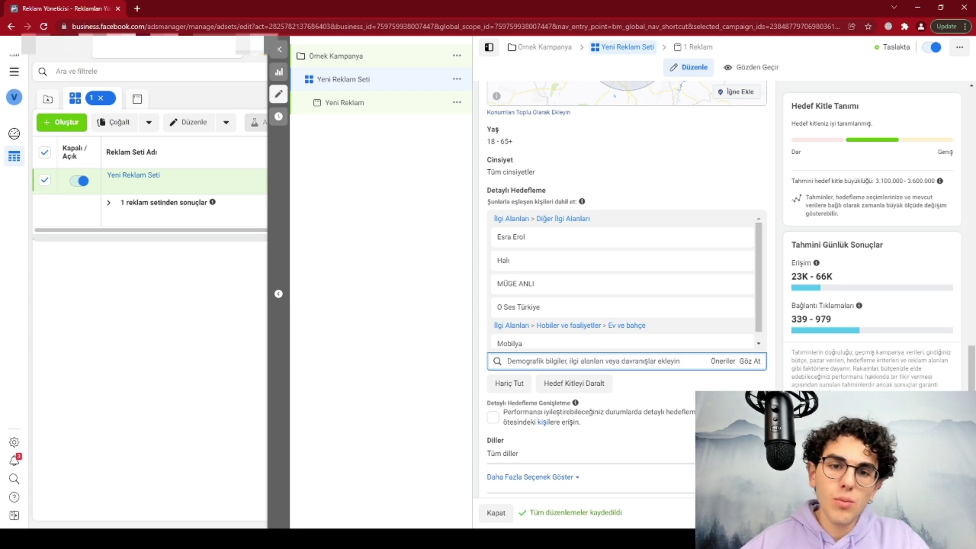
{"action": "mouse_move", "coordinate": [558, 242]}
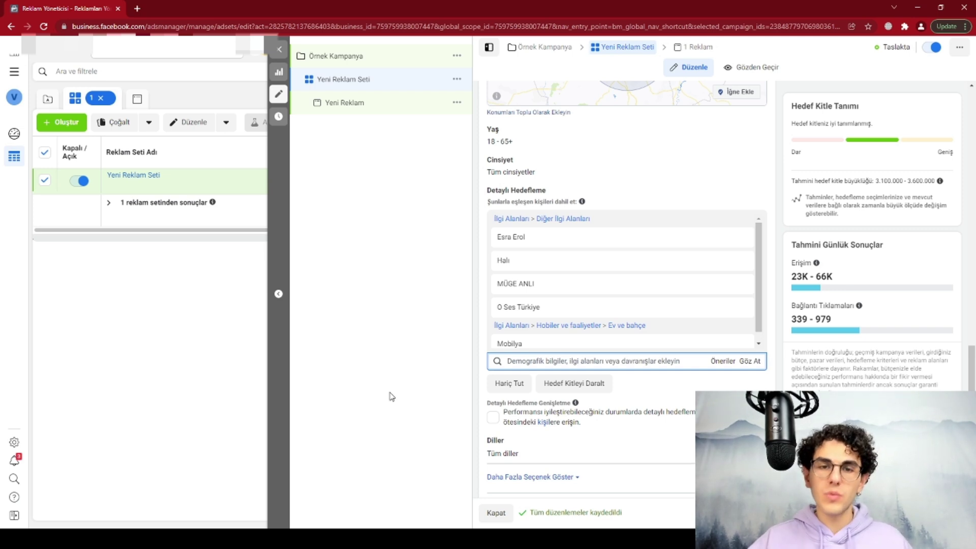
{"action": "left_click", "coordinate": [736, 312]}
{"action": "left_click", "coordinate": [786, 274]}
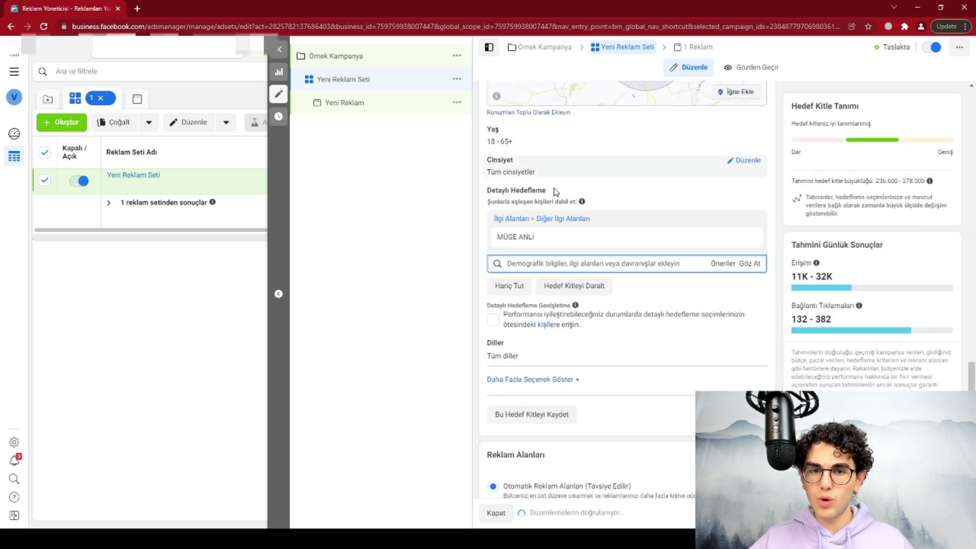
- Try detailed targeting expansion (Detaylı Hedefleme Genişletme) on the audience, switch it back off and check the estimated results
{"action": "scroll", "coordinate": [655, 376], "scroll_direction": "down", "scroll_amount": 2}
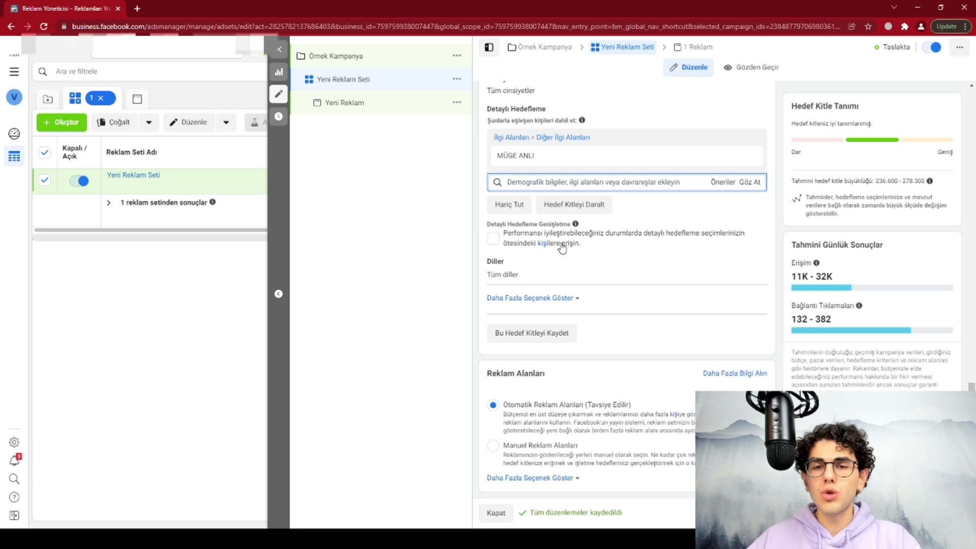
{"action": "scroll", "coordinate": [610, 254], "scroll_direction": "up", "scroll_amount": 1}
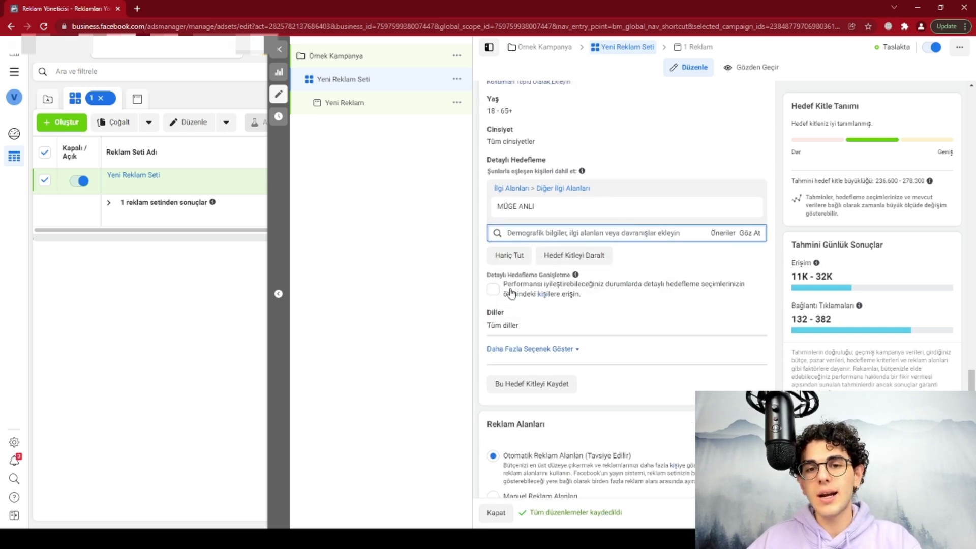
{"action": "left_click", "coordinate": [493, 289]}
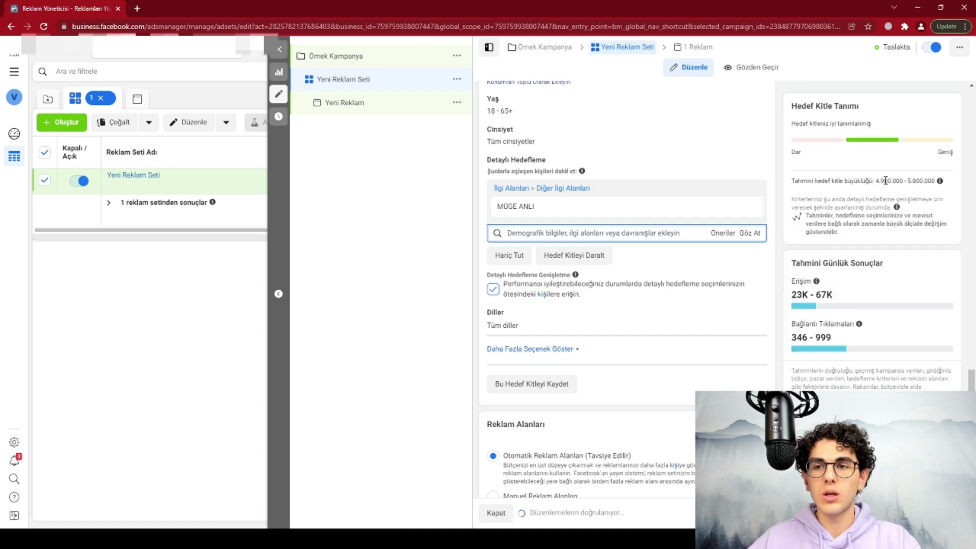
{"action": "scroll", "coordinate": [624, 250], "scroll_direction": "up", "scroll_amount": 4}
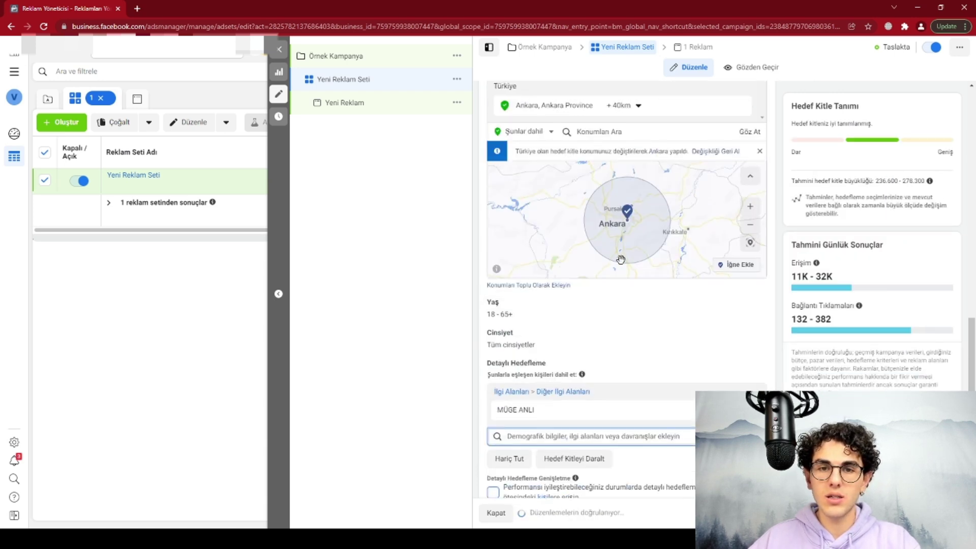
{"action": "scroll", "coordinate": [624, 250], "scroll_direction": "up", "scroll_amount": 3}
{"action": "scroll", "coordinate": [634, 300], "scroll_direction": "down", "scroll_amount": 5}
{"action": "scroll", "coordinate": [712, 315], "scroll_direction": "up", "scroll_amount": 6}
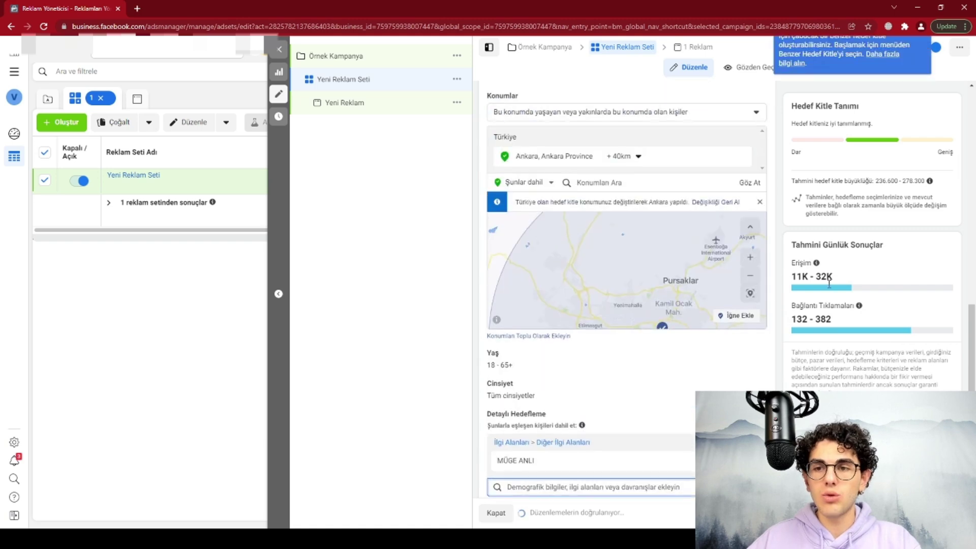
{"action": "scroll", "coordinate": [669, 353], "scroll_direction": "down", "scroll_amount": 6}
{"action": "scroll", "coordinate": [669, 353], "scroll_direction": "up", "scroll_amount": 6}
{"action": "scroll", "coordinate": [668, 353], "scroll_direction": "down", "scroll_amount": 6}
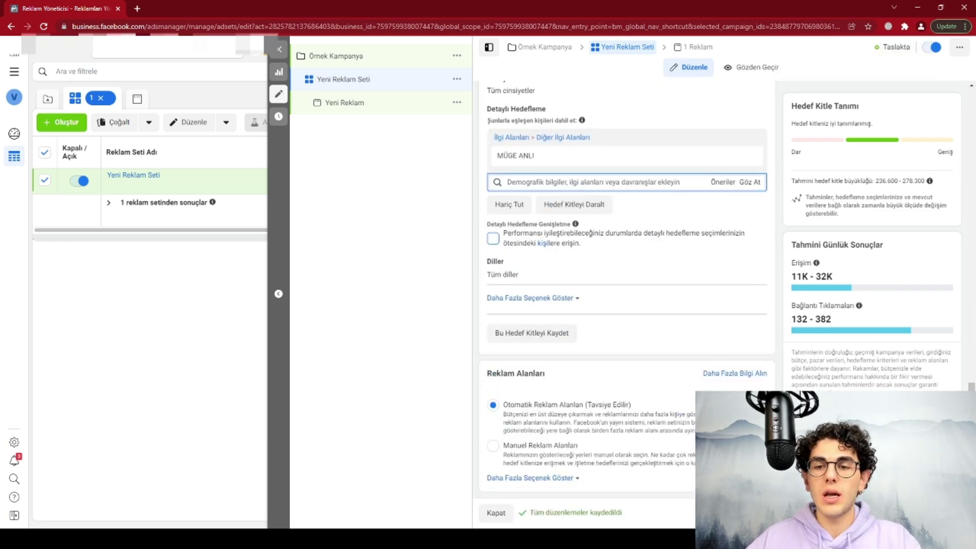
{"action": "scroll", "coordinate": [496, 239], "scroll_direction": "up", "scroll_amount": 3}
- Turn on detailed targeting expansion (Detaylı Hedefleme Genişletme) for the audience
{"action": "left_click", "coordinate": [495, 392]}
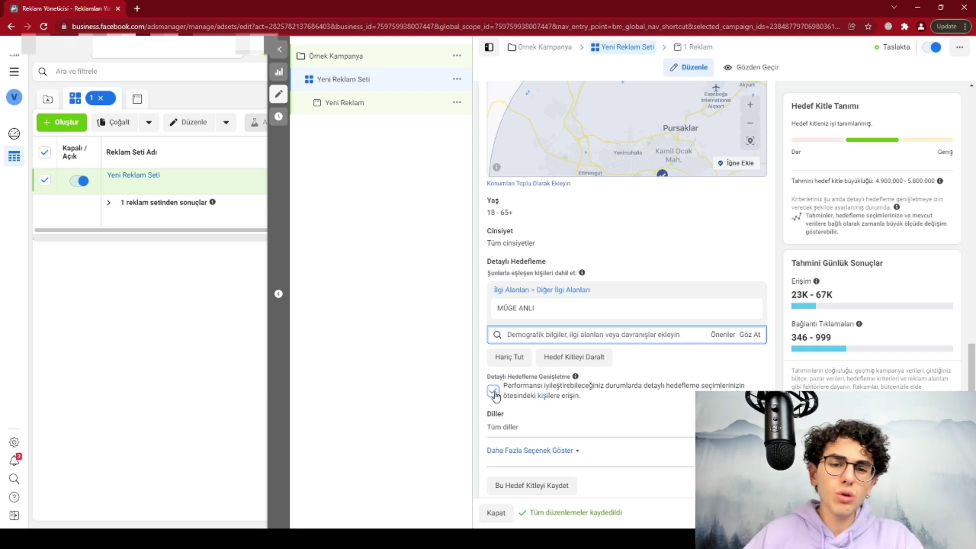
{"action": "left_click", "coordinate": [492, 390]}
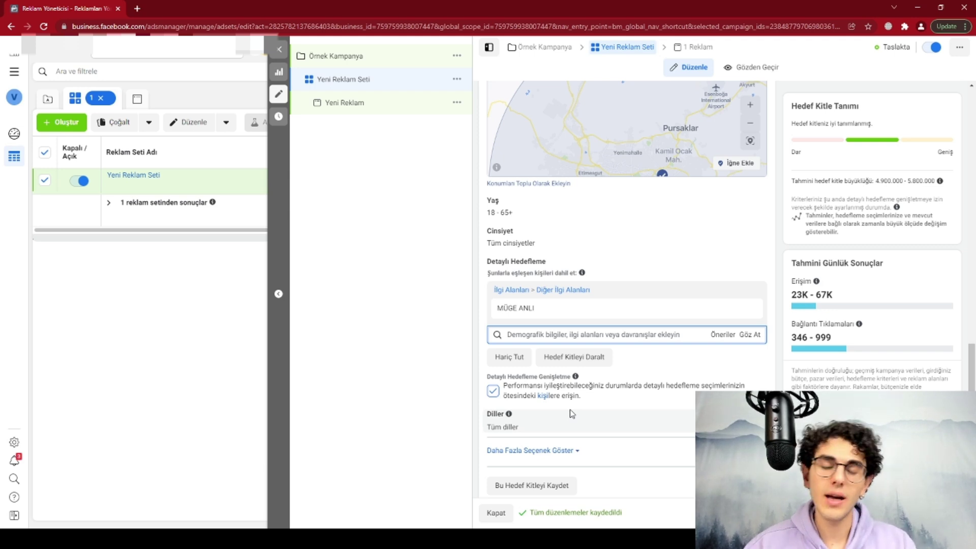
{"action": "left_click", "coordinate": [493, 392]}
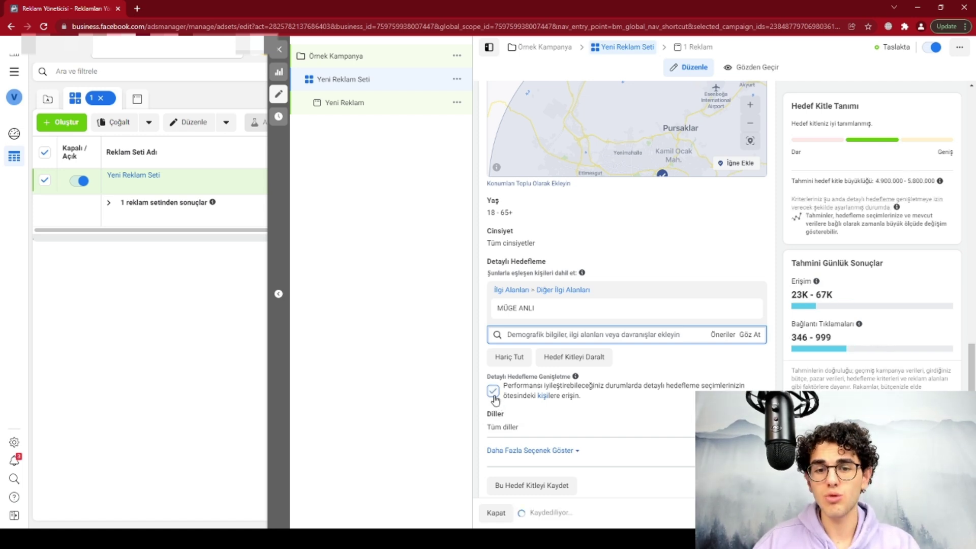
- Review the ad set's budget and schedule, audience, language and ad placement settings
{"action": "scroll", "coordinate": [494, 399], "scroll_direction": "down", "scroll_amount": 3}
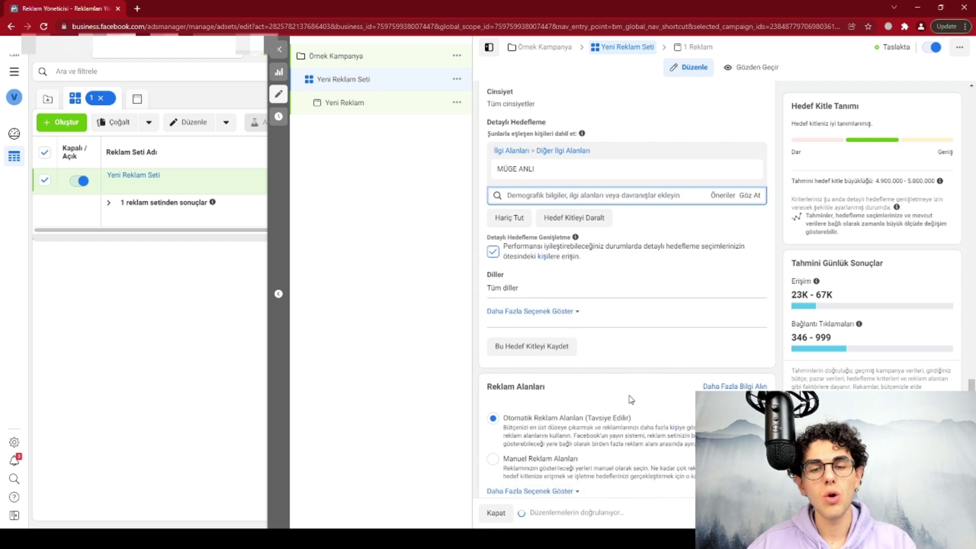
{"action": "scroll", "coordinate": [627, 305], "scroll_direction": "up", "scroll_amount": 6}
{"action": "scroll", "coordinate": [627, 305], "scroll_direction": "up", "scroll_amount": 10}
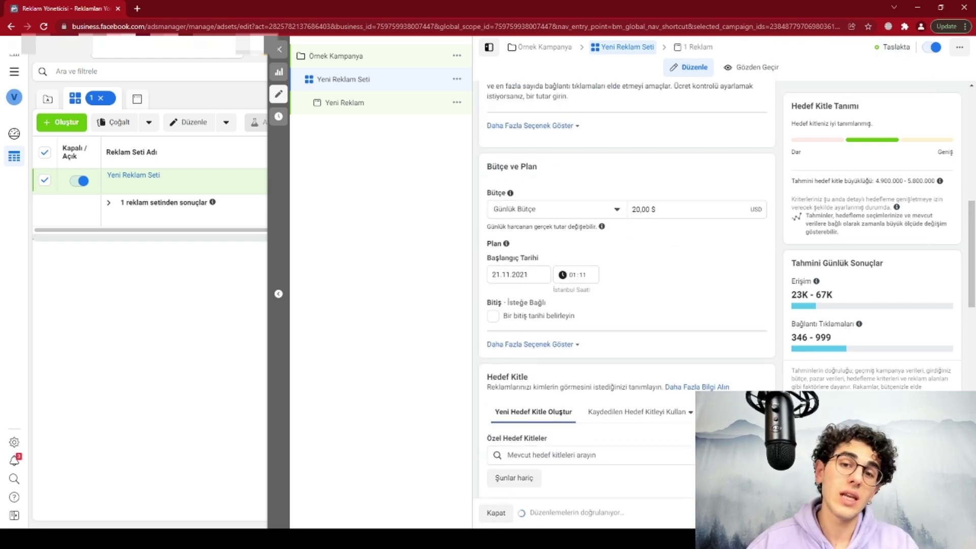
{"action": "scroll", "coordinate": [627, 305], "scroll_direction": "down", "scroll_amount": 7}
{"action": "scroll", "coordinate": [579, 304], "scroll_direction": "down", "scroll_amount": 5}
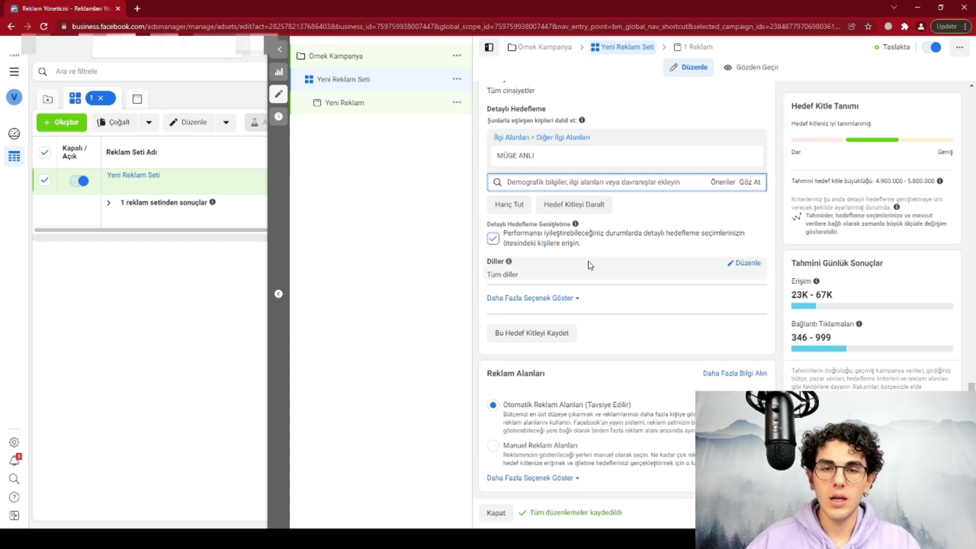
{"action": "scroll", "coordinate": [588, 264], "scroll_direction": "up", "scroll_amount": 1}
{"action": "scroll", "coordinate": [561, 232], "scroll_direction": "up", "scroll_amount": 6}
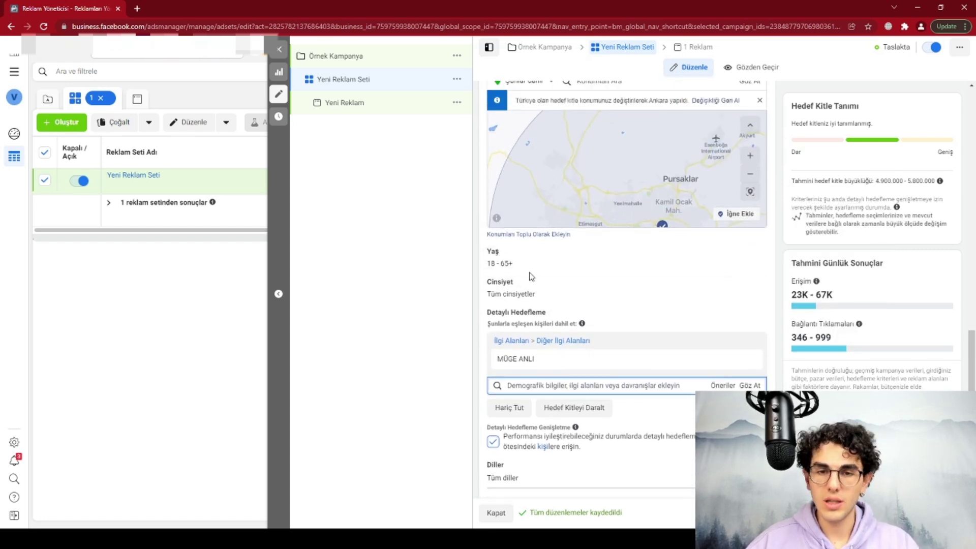
- Rename the ad set as MÜGE ANLI, reusing the interest name from its detailed targeting
{"action": "scroll", "coordinate": [702, 333], "scroll_direction": "up", "scroll_amount": 5}
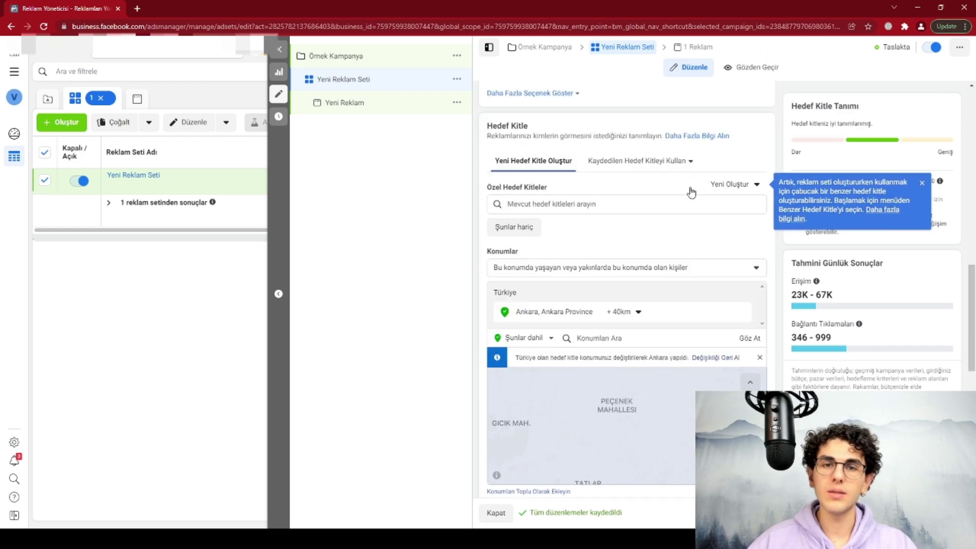
{"action": "scroll", "coordinate": [654, 311], "scroll_direction": "down", "scroll_amount": 5}
{"action": "left_click_drag", "start_coordinate": [544, 362], "coordinate": [496, 359]}
{"action": "key", "text": "ctrl+c"}
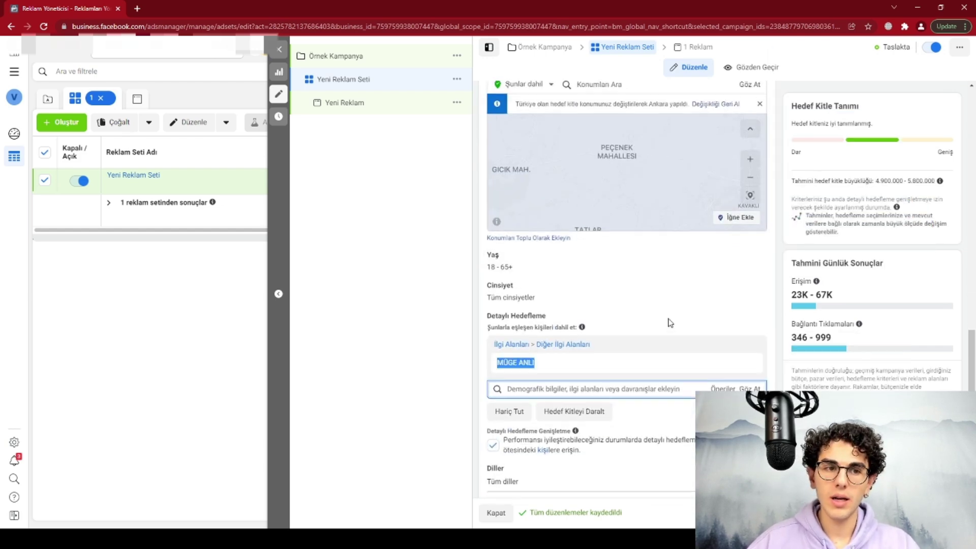
{"action": "scroll", "coordinate": [669, 322], "scroll_direction": "up", "scroll_amount": 15}
{"action": "left_click", "coordinate": [584, 129]}
{"action": "key", "text": "ctrl+a"}
{"action": "key", "text": "ctrl+v"}
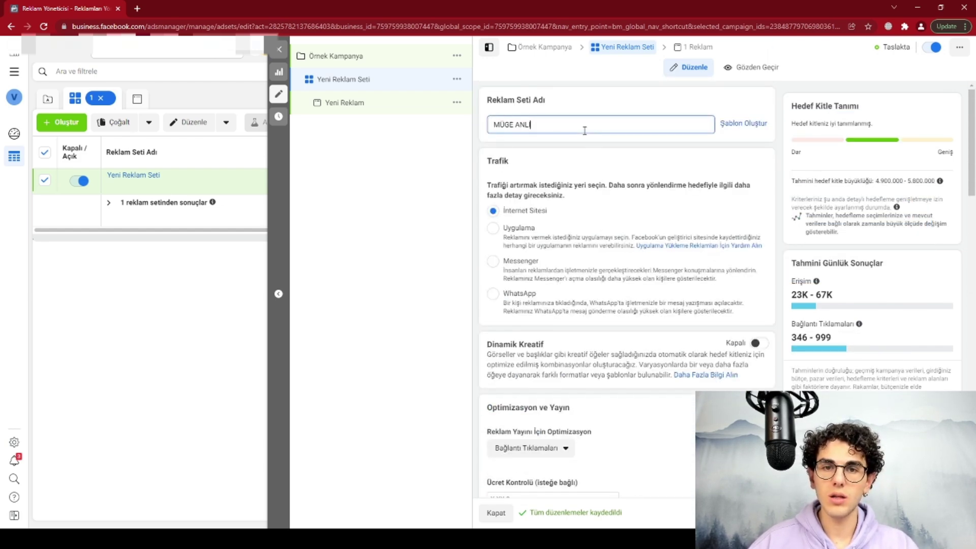
- Open the Yeni Reklam ad for editing and dismiss the carousel ad recommendation
{"action": "left_click", "coordinate": [357, 103]}
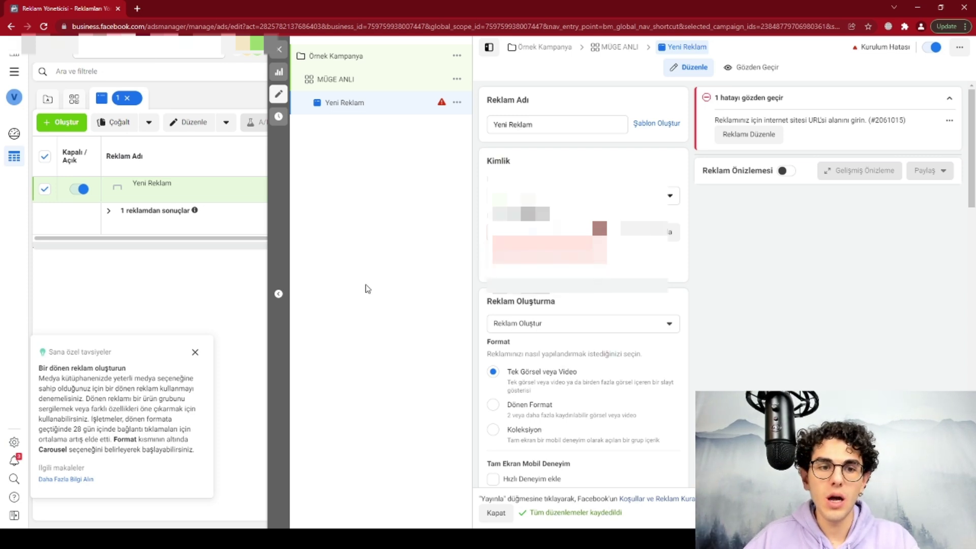
{"action": "left_click", "coordinate": [195, 352]}
{"action": "scroll", "coordinate": [814, 384], "scroll_direction": "down", "scroll_amount": 2}
{"action": "scroll", "coordinate": [579, 214], "scroll_direction": "down", "scroll_amount": 2}
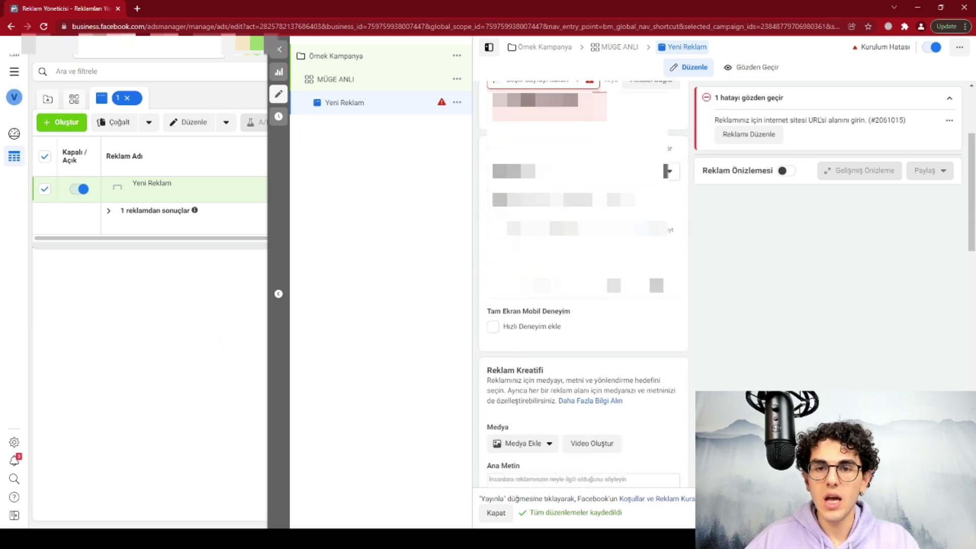
- Check the ad creation options, try the Koleksiyon format and return to Tek Görsel veya Video
{"action": "left_click", "coordinate": [578, 178]}
{"action": "left_click", "coordinate": [578, 177]}
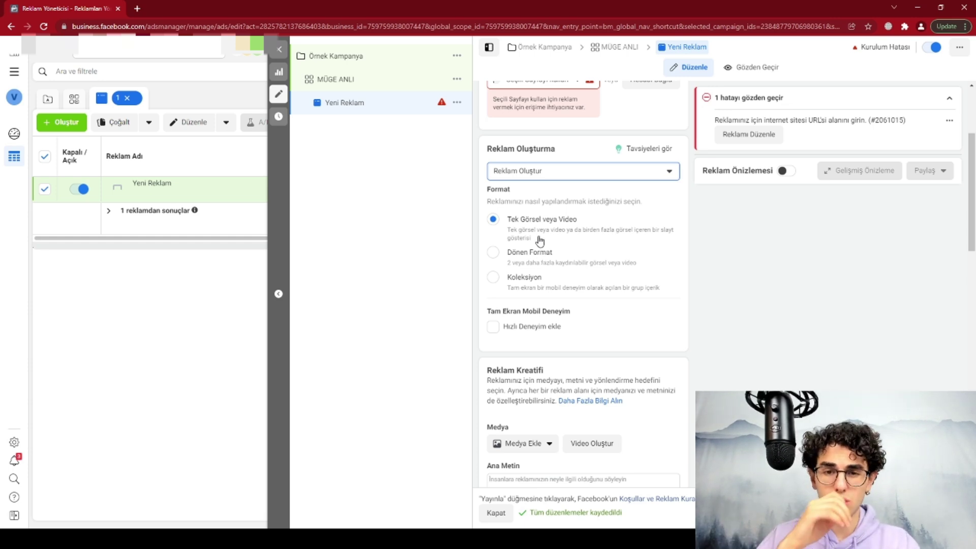
{"action": "left_click", "coordinate": [514, 286]}
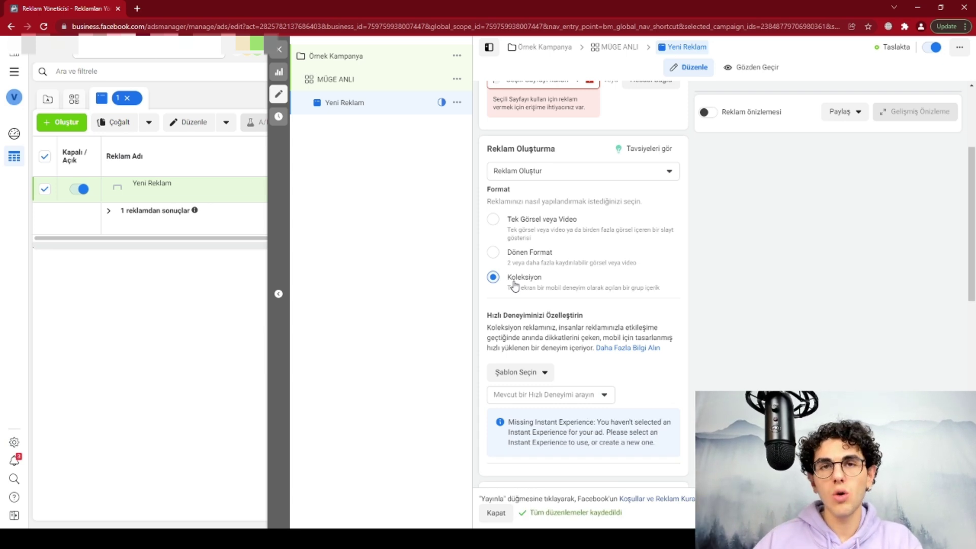
{"action": "left_click", "coordinate": [492, 219]}
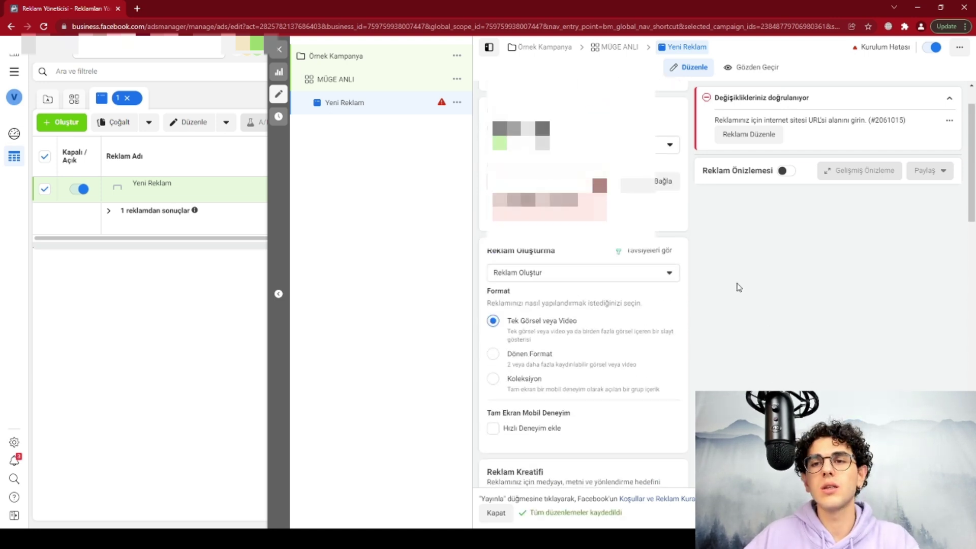
- Open the image selection for the media in the ad's Reklam Kreatifi section
{"action": "scroll", "coordinate": [736, 310], "scroll_direction": "down", "scroll_amount": 6}
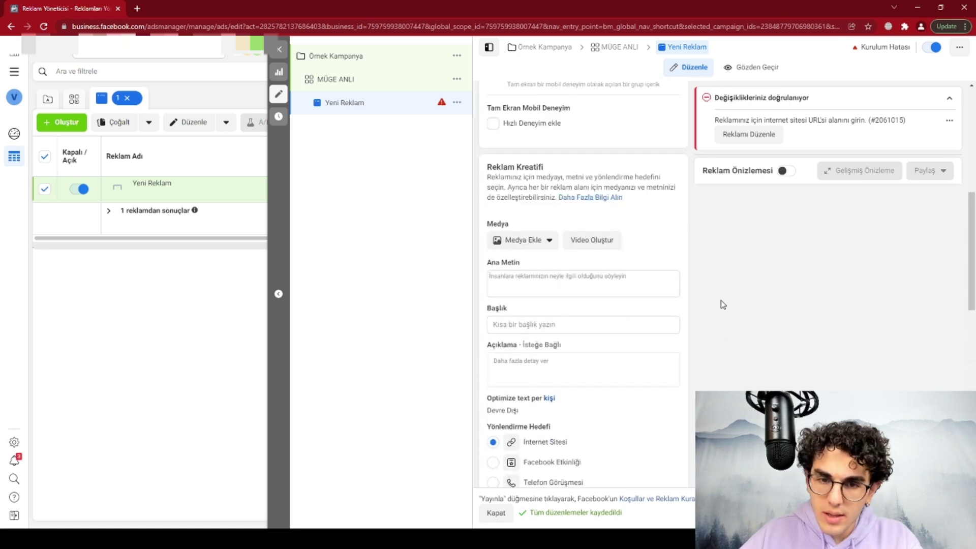
{"action": "left_click_drag", "start_coordinate": [549, 176], "coordinate": [489, 166]}
{"action": "left_click", "coordinate": [492, 166]}
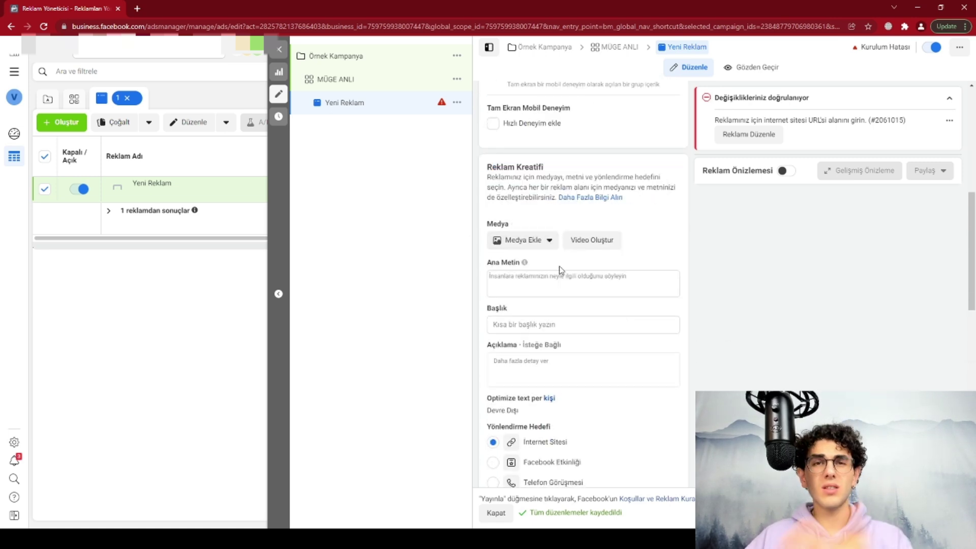
{"action": "left_click", "coordinate": [503, 243]}
{"action": "left_click", "coordinate": [522, 263]}
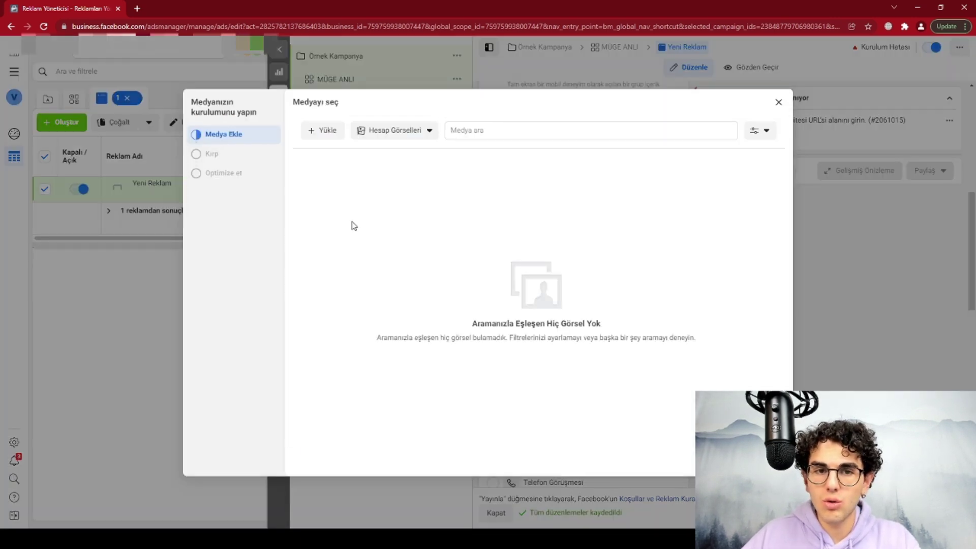
- Check the available image sources and look through Instagram Görselleri for ad media
{"action": "left_click", "coordinate": [371, 133]}
{"action": "left_click", "coordinate": [369, 137]}
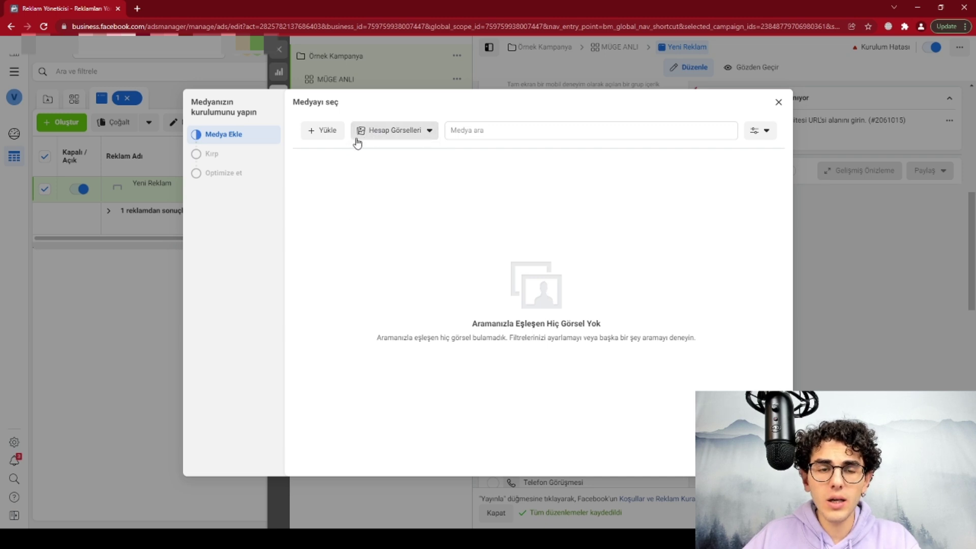
{"action": "left_click", "coordinate": [382, 140]}
{"action": "left_click", "coordinate": [373, 187]}
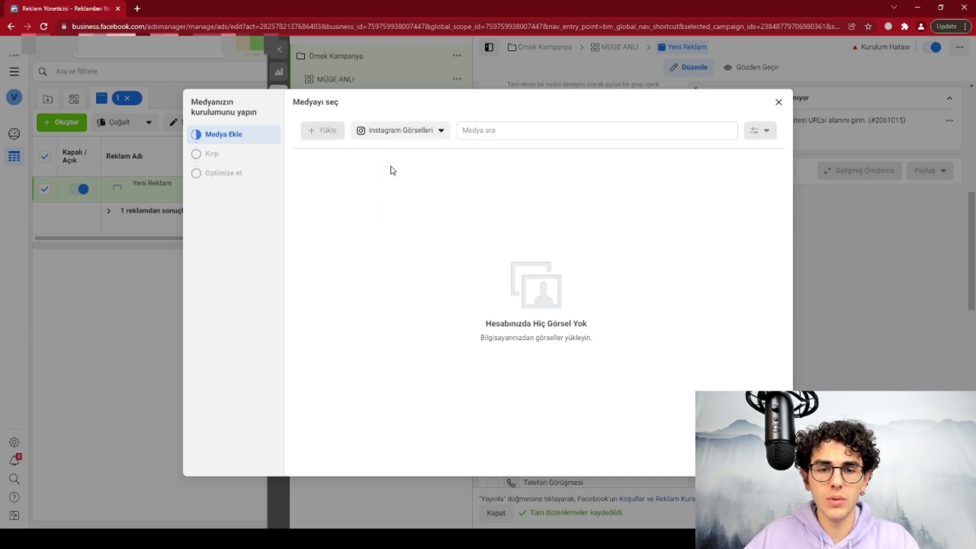
- Switch to another image source and add the green S image to the ad with the original crops
{"action": "left_click", "coordinate": [396, 142]}
{"action": "left_click", "coordinate": [386, 204]}
{"action": "left_click", "coordinate": [399, 133]}
{"action": "left_click", "coordinate": [396, 133]}
{"action": "left_click", "coordinate": [335, 176]}
{"action": "left_click", "coordinate": [762, 460]}
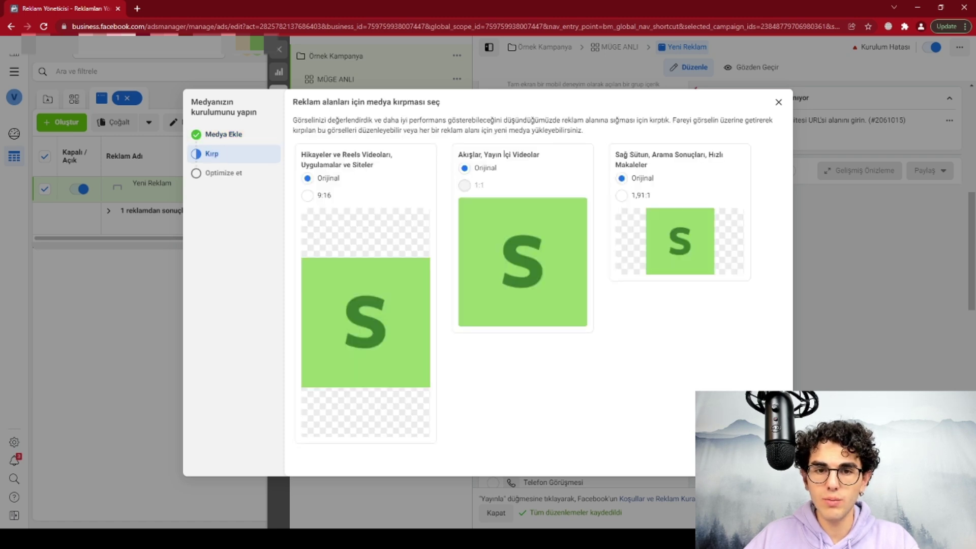
{"action": "left_click", "coordinate": [778, 460]}
{"action": "left_click", "coordinate": [777, 460]}
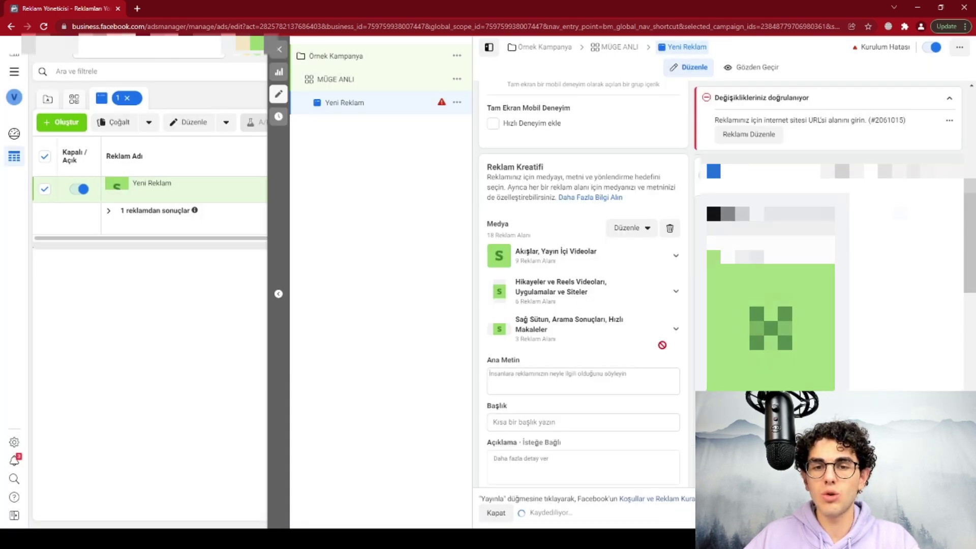
- Fill in the ad's main text as Örnek Metin, headline as Örnek Başlık and description as Örnek Açıklama
{"action": "left_click", "coordinate": [587, 328]}
{"action": "type", "text": "Örnek Metin"}
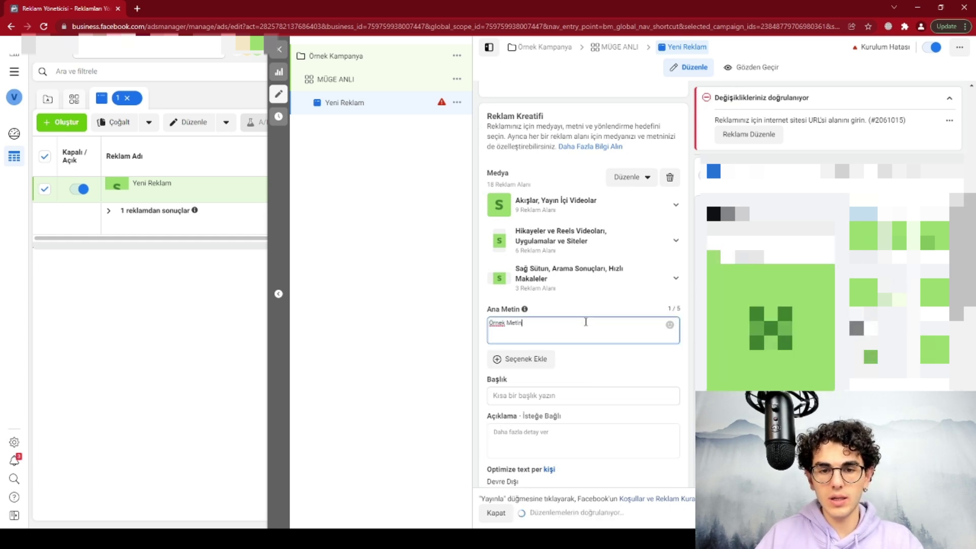
{"action": "left_click", "coordinate": [589, 393]}
{"action": "type", "text": "Örnek Başlık"}
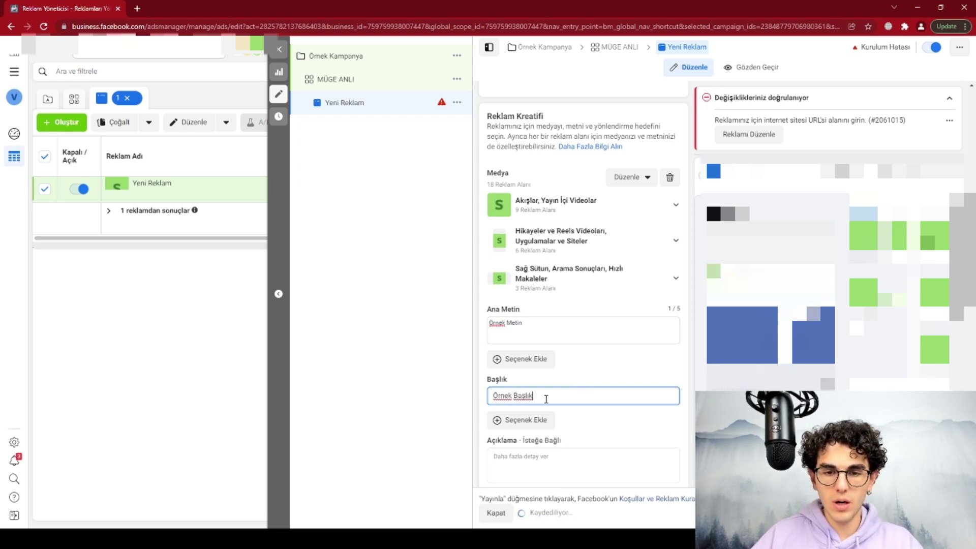
{"action": "left_click", "coordinate": [524, 471]}
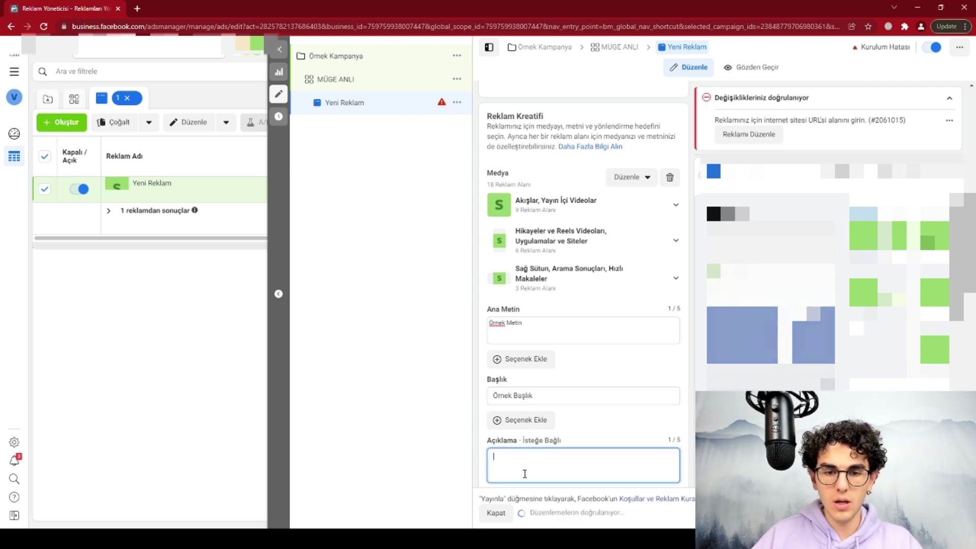
{"action": "type", "text": "Örnek Açıklama"}
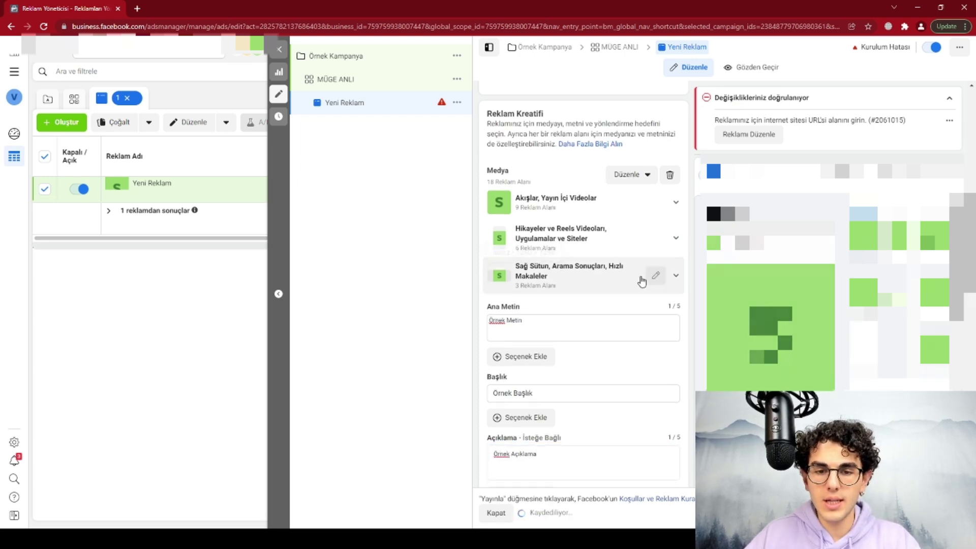
{"action": "scroll", "coordinate": [640, 284], "scroll_direction": "down", "scroll_amount": 4}
{"action": "scroll", "coordinate": [635, 305], "scroll_direction": "down", "scroll_amount": 1}
{"action": "left_click", "coordinate": [559, 384]}
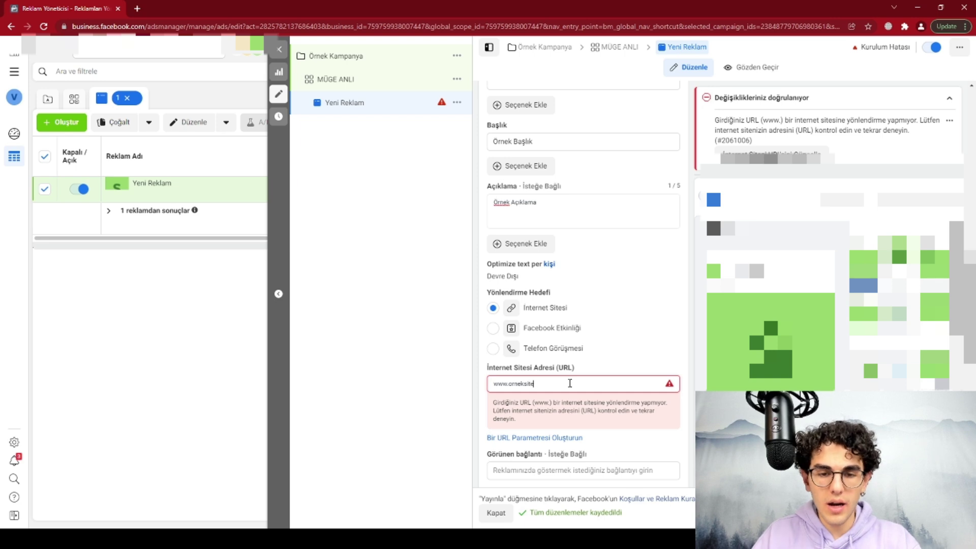
{"action": "type", "text": "com/ürün"}
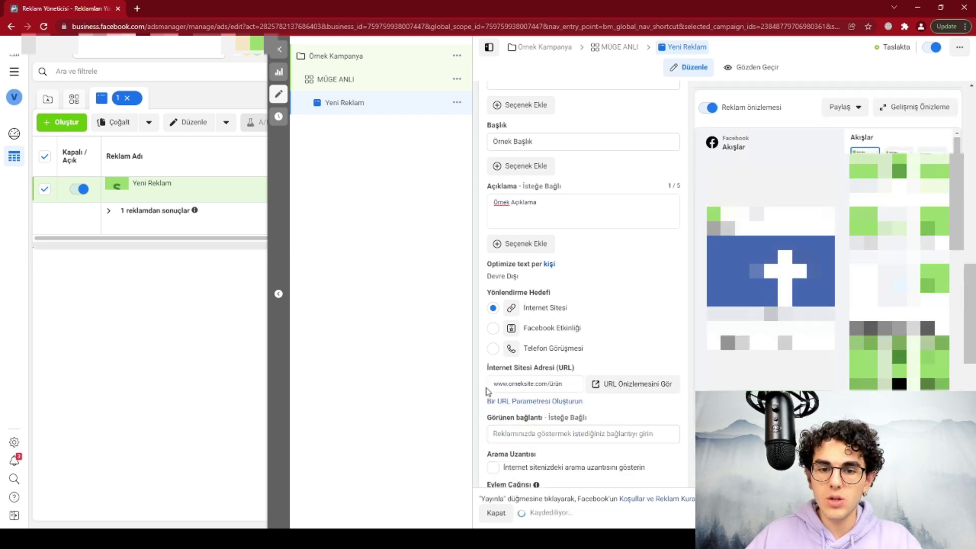
- Set the ad's call to action (Eylem Çağrısı) to Şimdi Alışveriş Yap
{"action": "scroll", "coordinate": [577, 375], "scroll_direction": "down", "scroll_amount": 3}
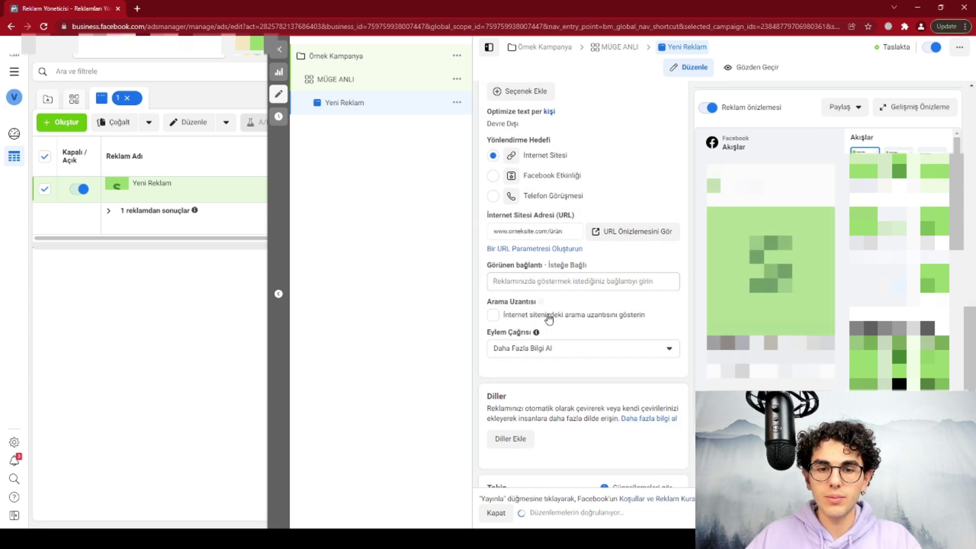
{"action": "left_click", "coordinate": [571, 352]}
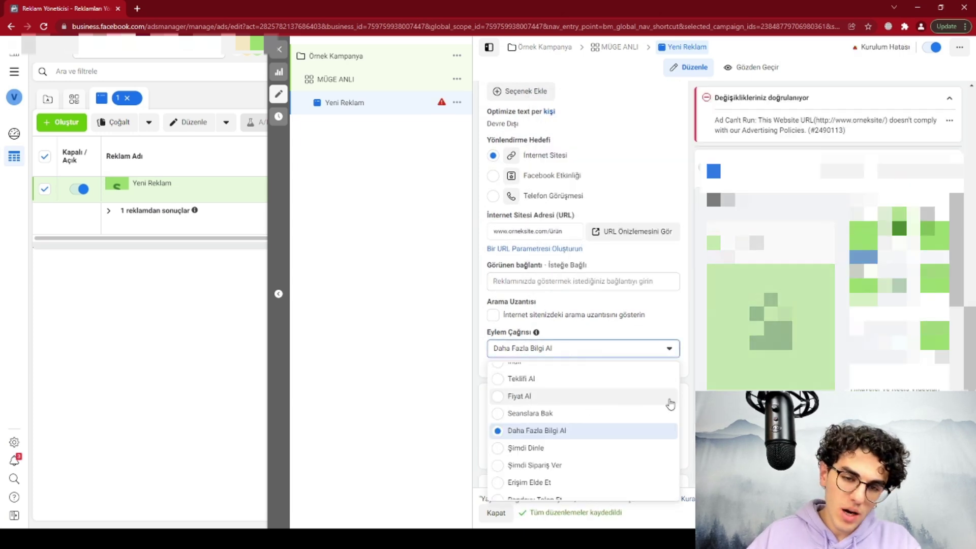
{"action": "scroll", "coordinate": [655, 406], "scroll_direction": "down", "scroll_amount": 5}
{"action": "scroll", "coordinate": [652, 423], "scroll_direction": "down", "scroll_amount": 2}
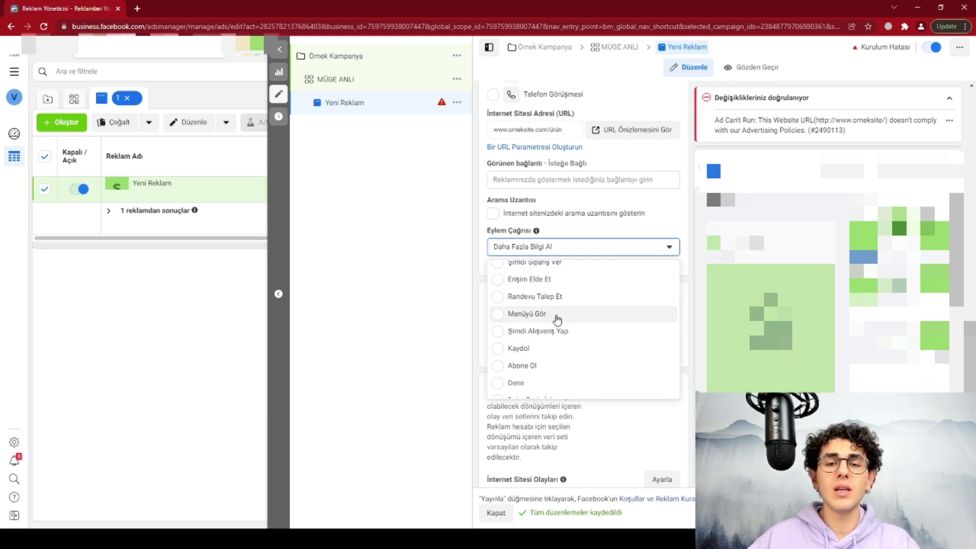
{"action": "left_click", "coordinate": [574, 338]}
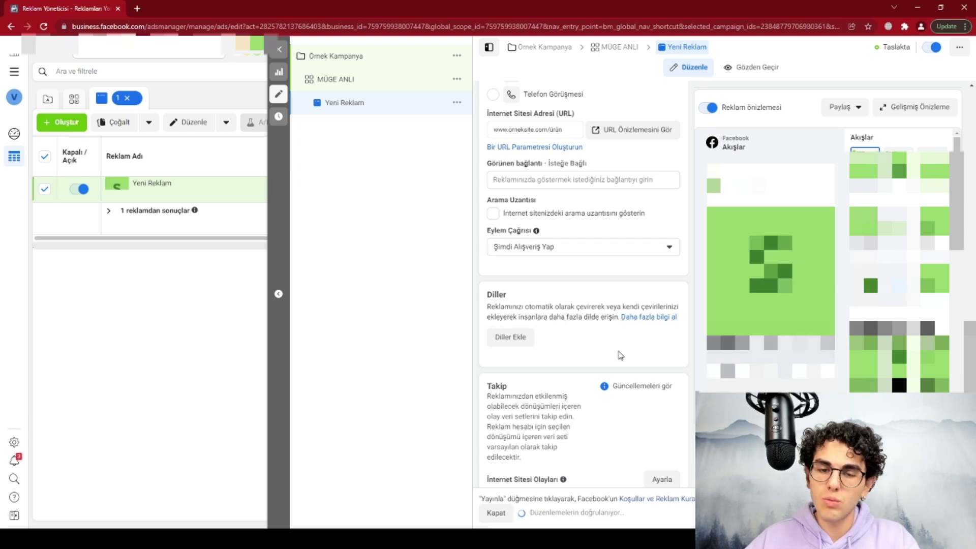
- Review the ad's language and tracking (Takip) settings, including the explanations for website and app events
{"action": "scroll", "coordinate": [620, 356], "scroll_direction": "down", "scroll_amount": 3}
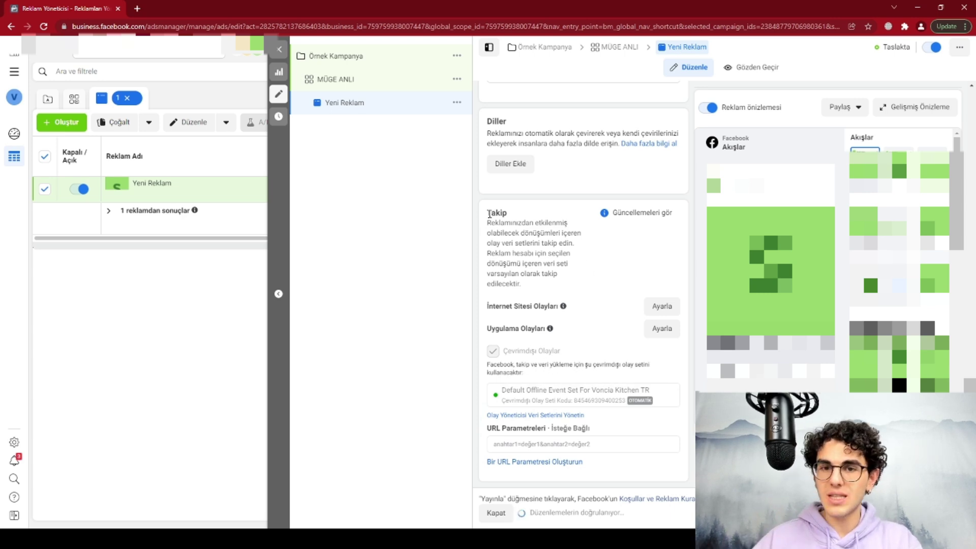
{"action": "mouse_move", "coordinate": [665, 325]}
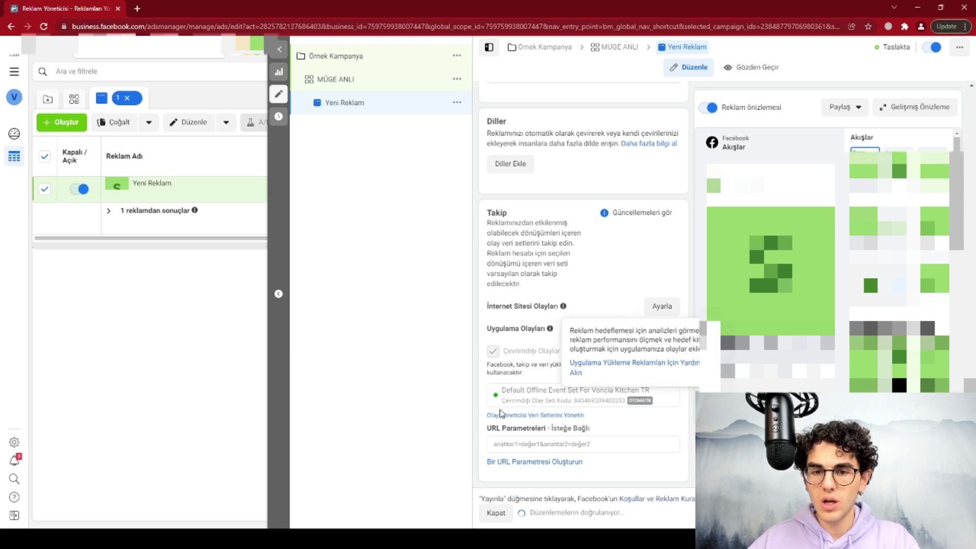
{"action": "mouse_move", "coordinate": [675, 309]}
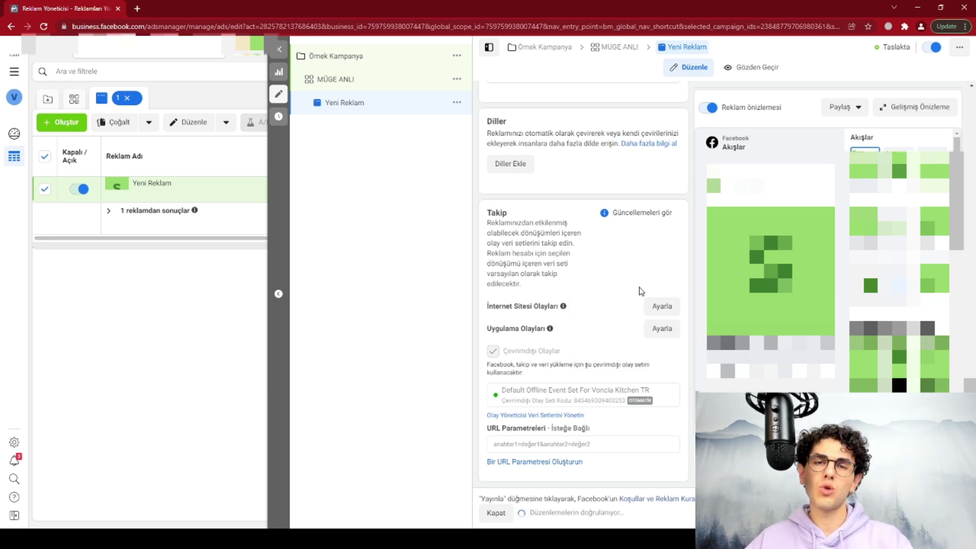
{"action": "mouse_move", "coordinate": [563, 307]}
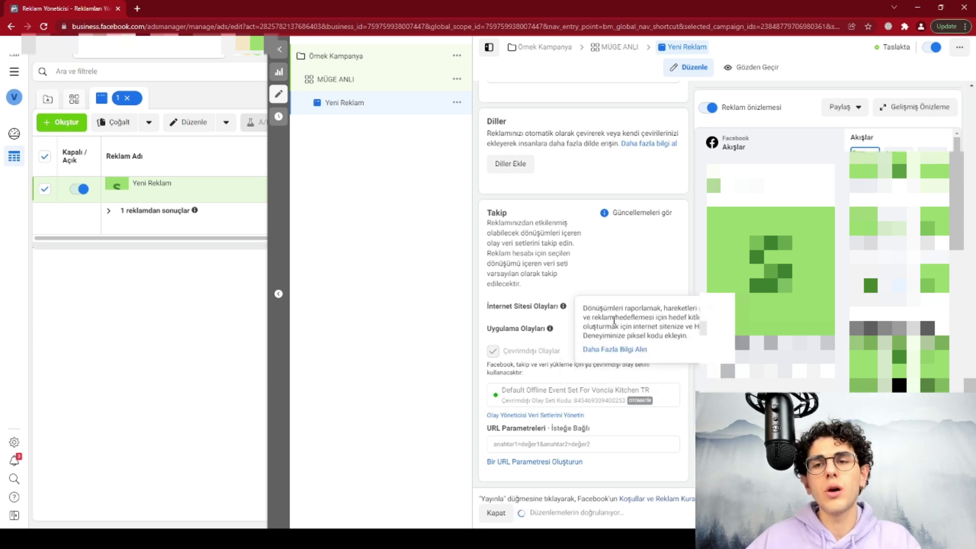
{"action": "scroll", "coordinate": [640, 330], "scroll_direction": "up", "scroll_amount": 5}
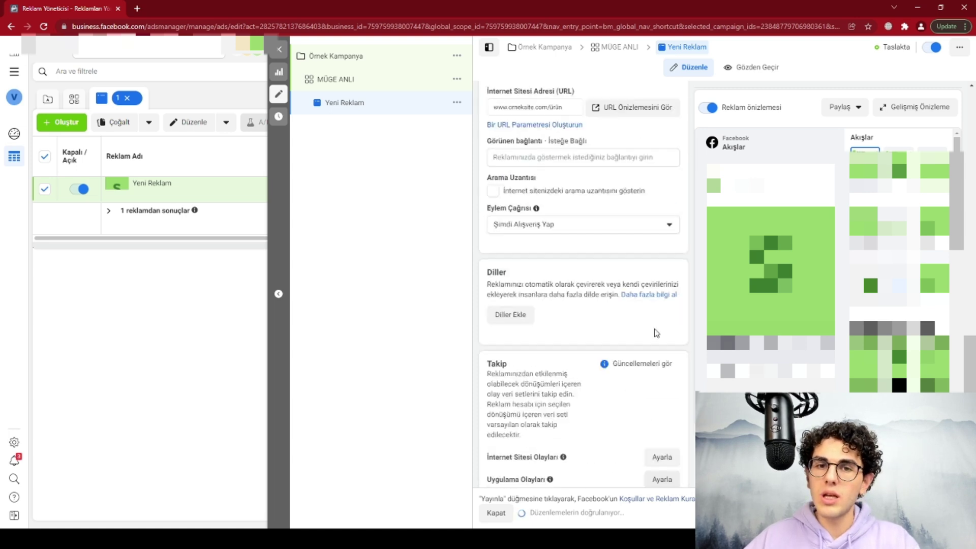
{"action": "scroll", "coordinate": [676, 341], "scroll_direction": "up", "scroll_amount": 15}
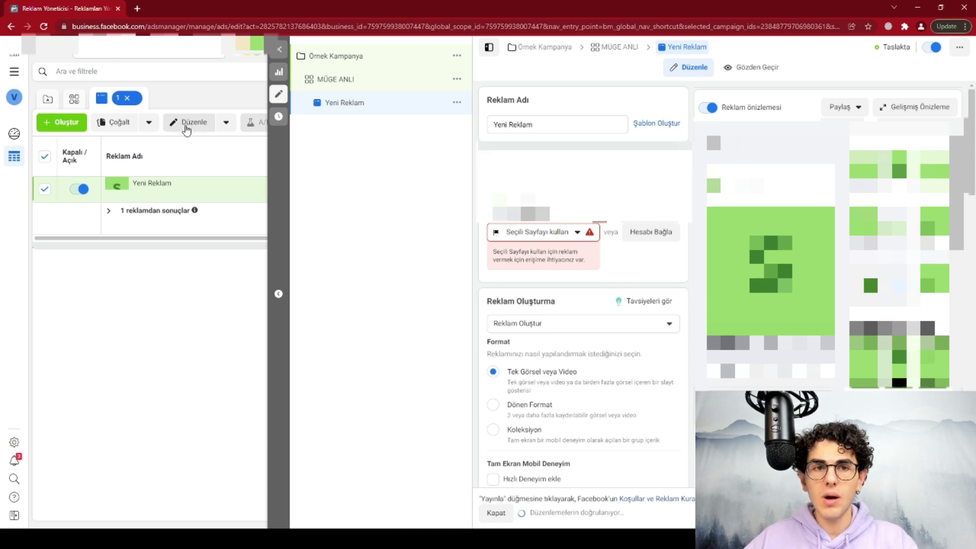
- Close the ad editor without publishing the draft and check the ad set and ad lists
{"action": "left_click", "coordinate": [278, 72]}
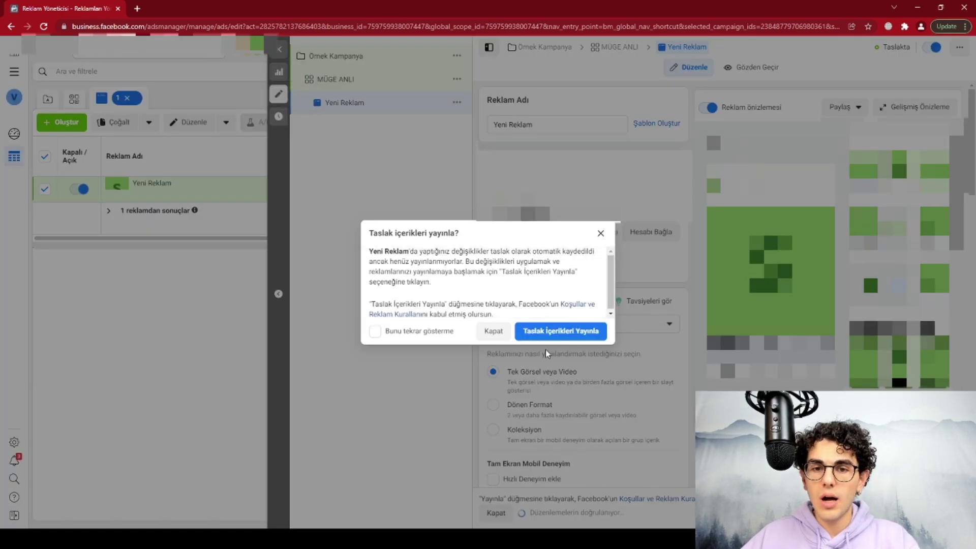
{"action": "left_click", "coordinate": [489, 335]}
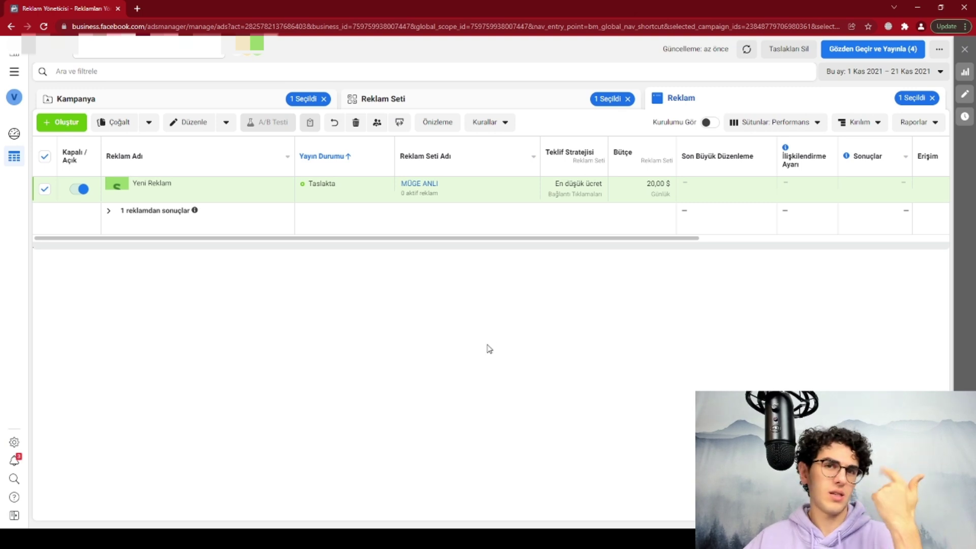
{"action": "left_click", "coordinate": [414, 105]}
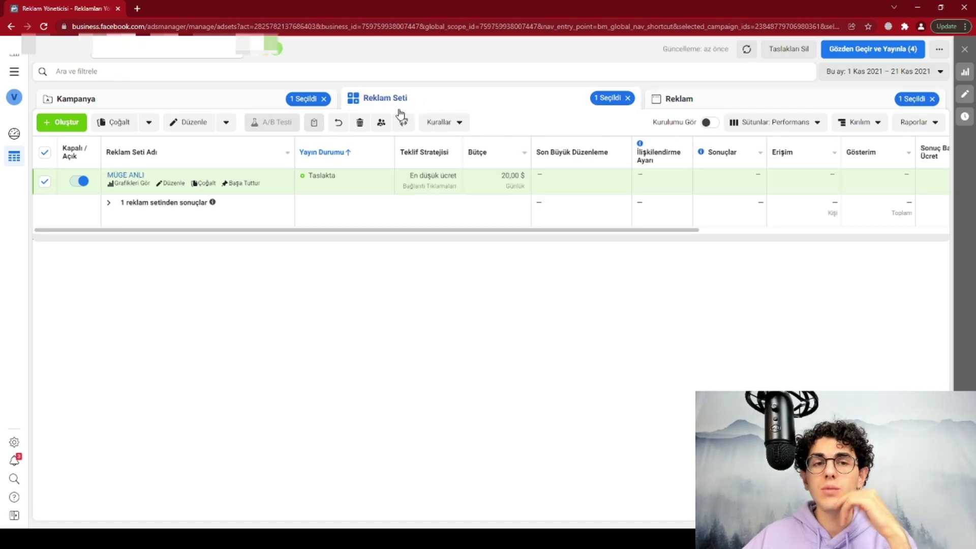
{"action": "left_click", "coordinate": [675, 103]}
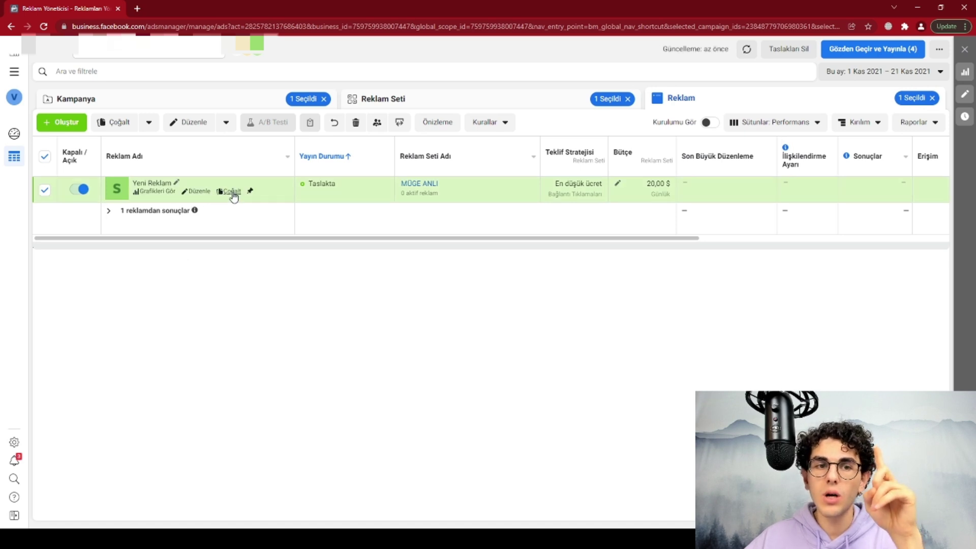
- Duplicate the Yeni Reklam ad within its original campaign, making 3 copies
{"action": "left_click", "coordinate": [231, 192]}
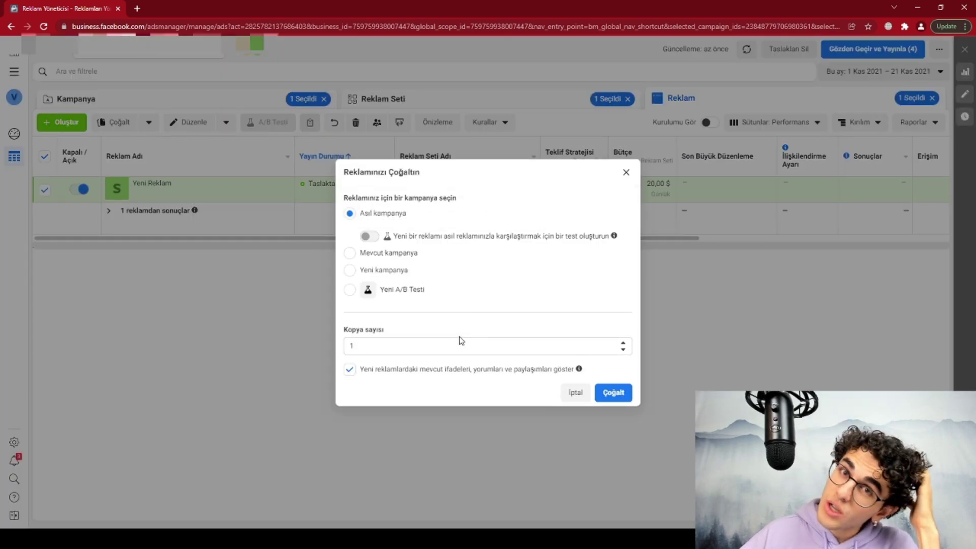
{"action": "left_click", "coordinate": [352, 345]}
{"action": "double_click", "coordinate": [352, 345]}
{"action": "type", "text": "3"}
{"action": "left_click", "coordinate": [613, 392]}
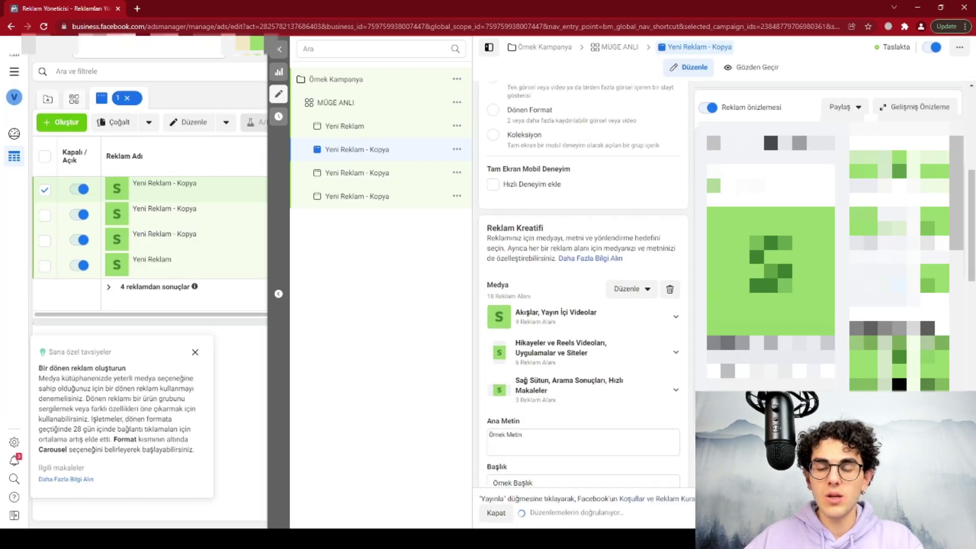
- Rename the first Yeni Reklam - Kopya ad in the MÜGE ANLI ad set as Görsel 2
{"action": "left_click", "coordinate": [640, 283]}
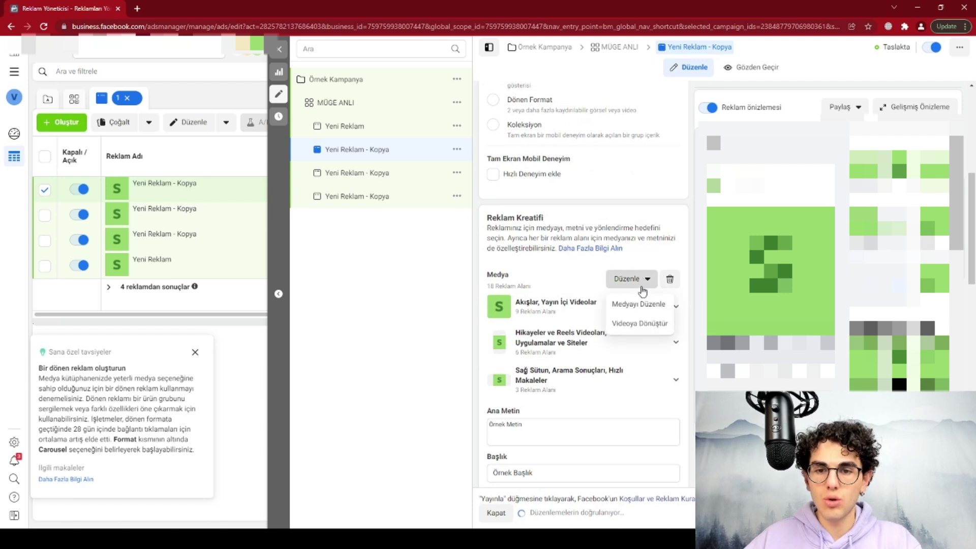
{"action": "left_click", "coordinate": [411, 158]}
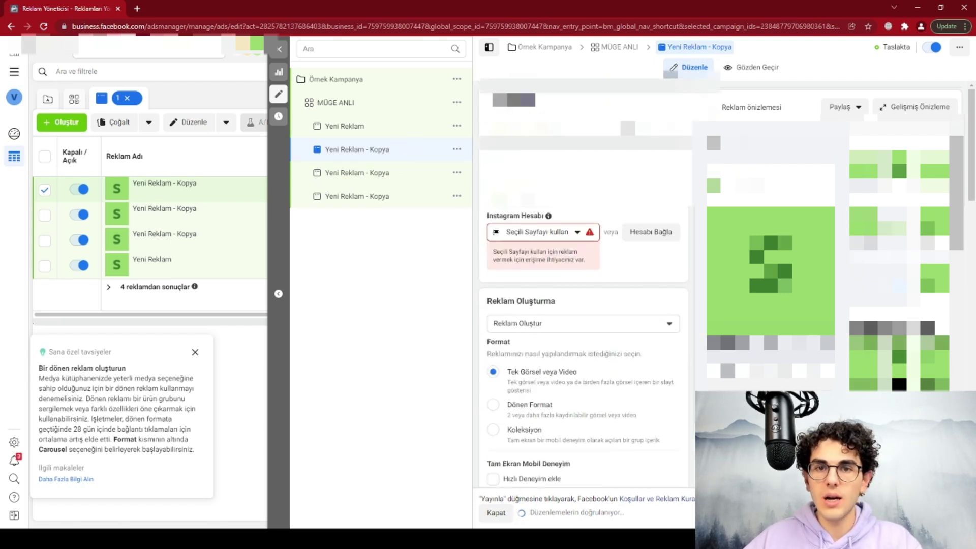
{"action": "triple_click", "coordinate": [544, 127]}
{"action": "type", "text": "Görsel 2"}
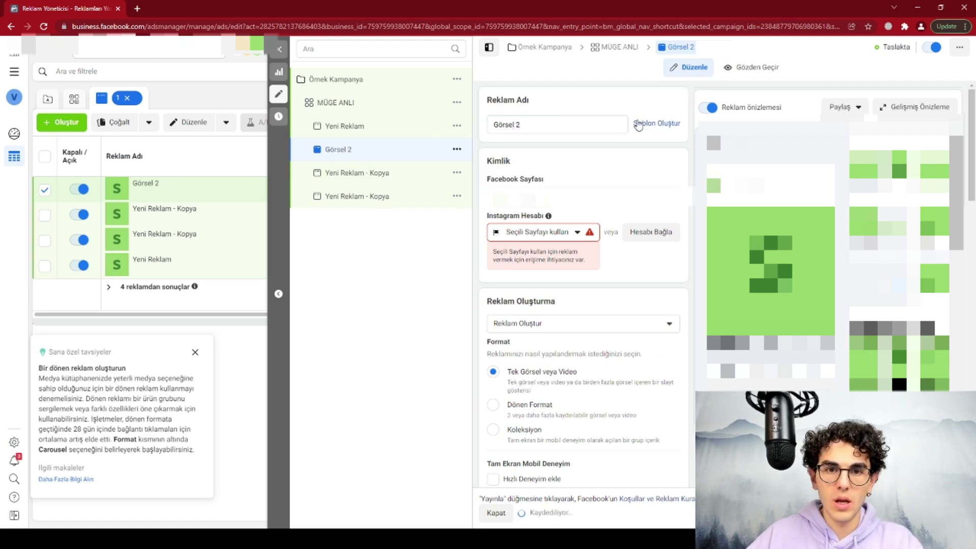
{"action": "double_click", "coordinate": [603, 119]}
- Rename the two remaining ad copies Görsel 3 and Görsel 4, and close the editor without publishing the drafts
{"action": "left_click", "coordinate": [367, 175]}
{"action": "triple_click", "coordinate": [544, 124]}
{"action": "type", "text": "Görs"}
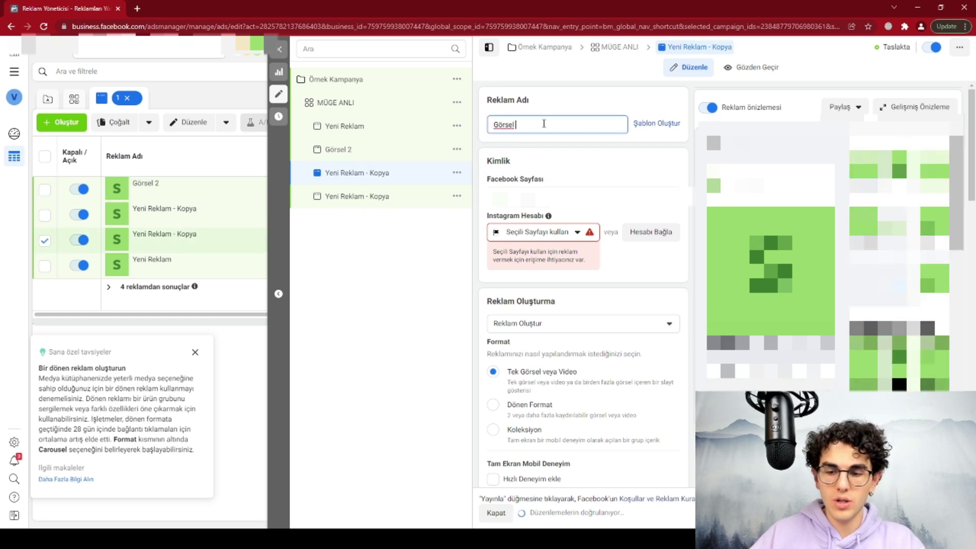
{"action": "left_click", "coordinate": [378, 203]}
{"action": "triple_click", "coordinate": [568, 124]}
{"action": "type", "text": "Görs"}
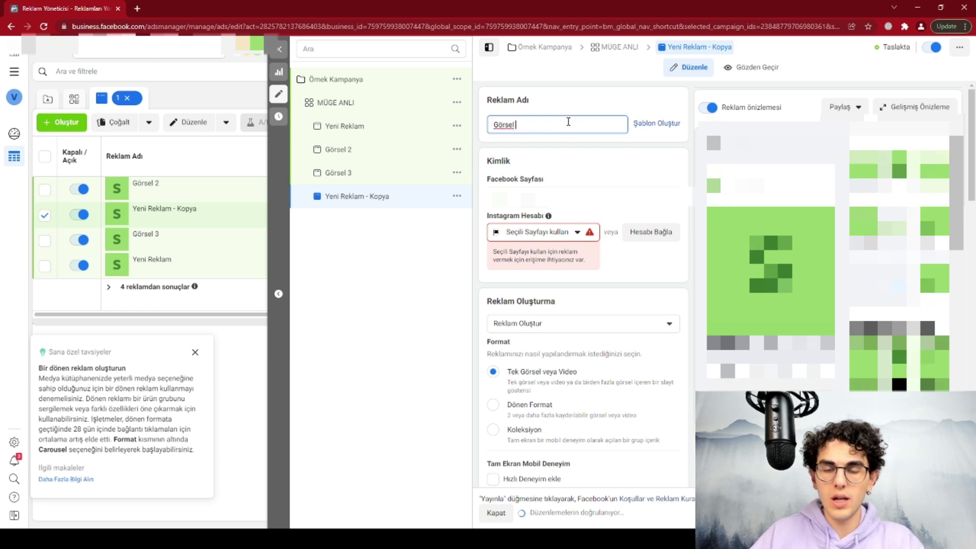
{"action": "left_click", "coordinate": [392, 272]}
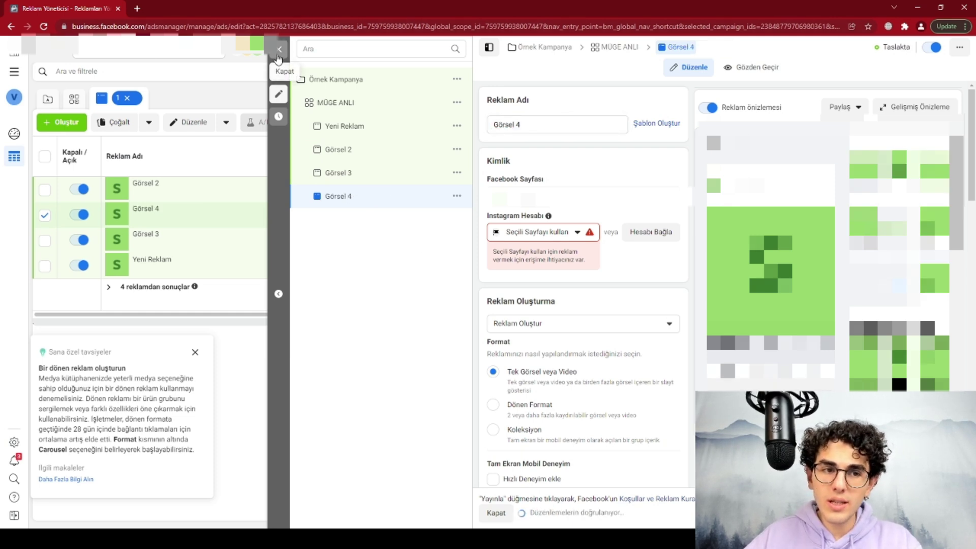
{"action": "left_click", "coordinate": [279, 72]}
{"action": "left_click", "coordinate": [492, 331]}
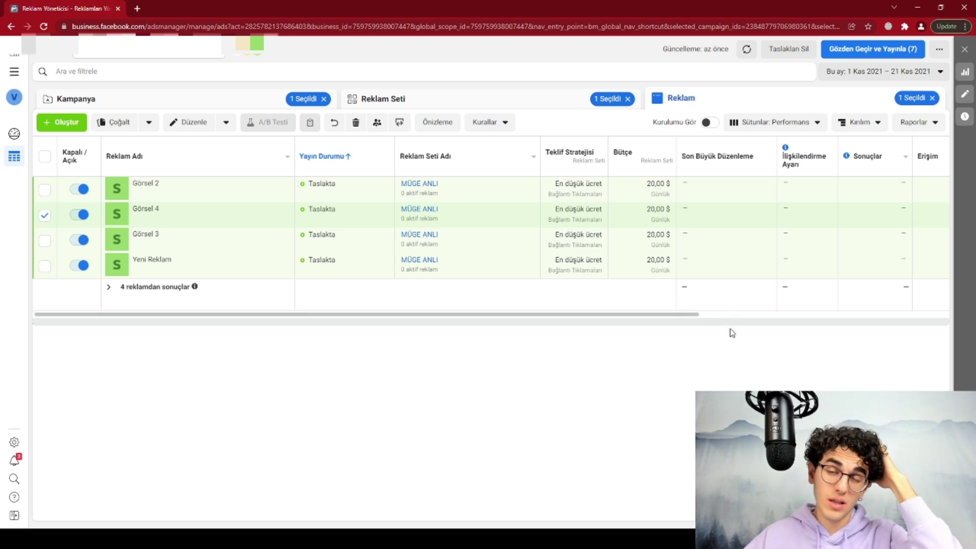
- Duplicate the MÜGE ANLI ad set with 2 copies and dismiss the bulk name editing window
{"action": "left_click", "coordinate": [563, 100]}
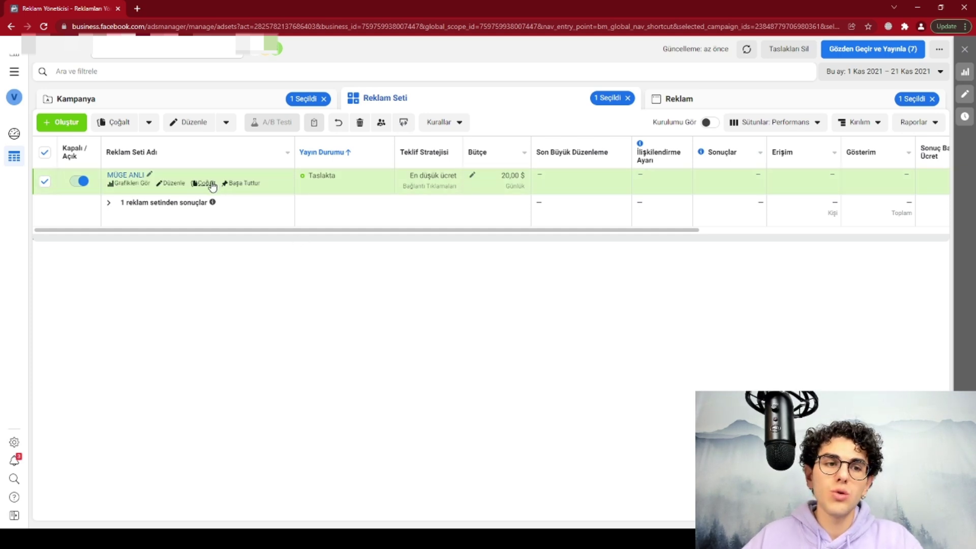
{"action": "left_click", "coordinate": [197, 184]}
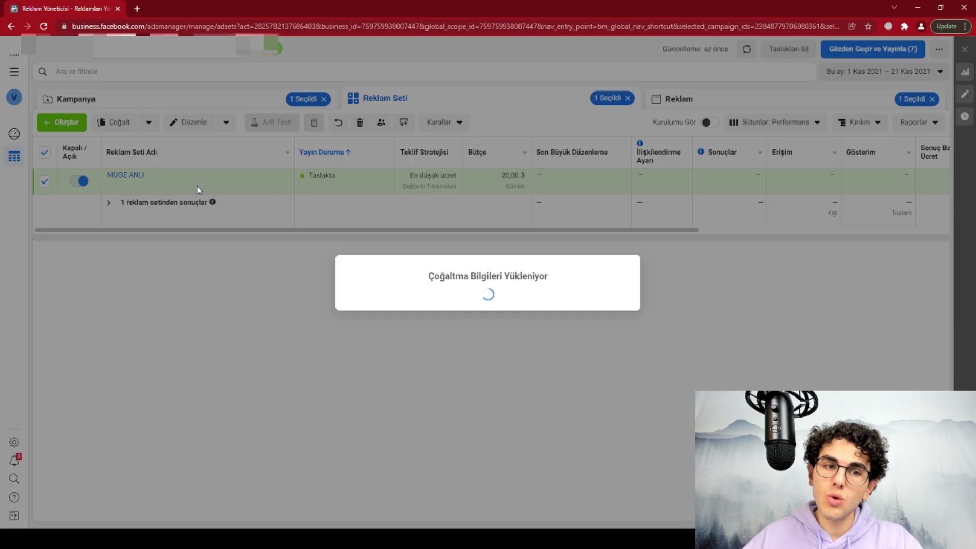
{"action": "left_click", "coordinate": [392, 345]}
{"action": "type", "text": "2"}
{"action": "left_click", "coordinate": [620, 394]}
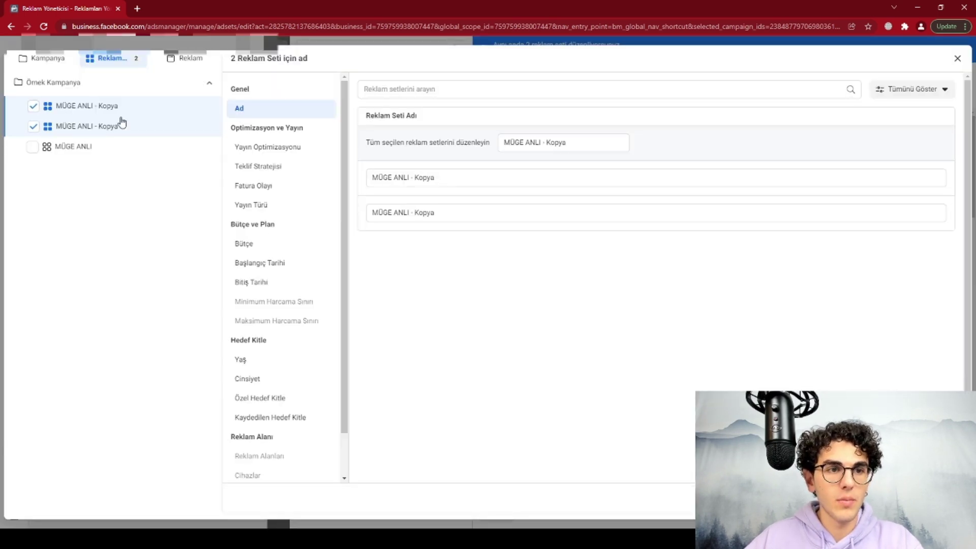
{"action": "left_click", "coordinate": [957, 58]}
- In the second MÜGE ANLI - Kopya ad set's detailed targeting, replace the MÜGE ANLI interest with Esra Erol
{"action": "mouse_move", "coordinate": [147, 208]}
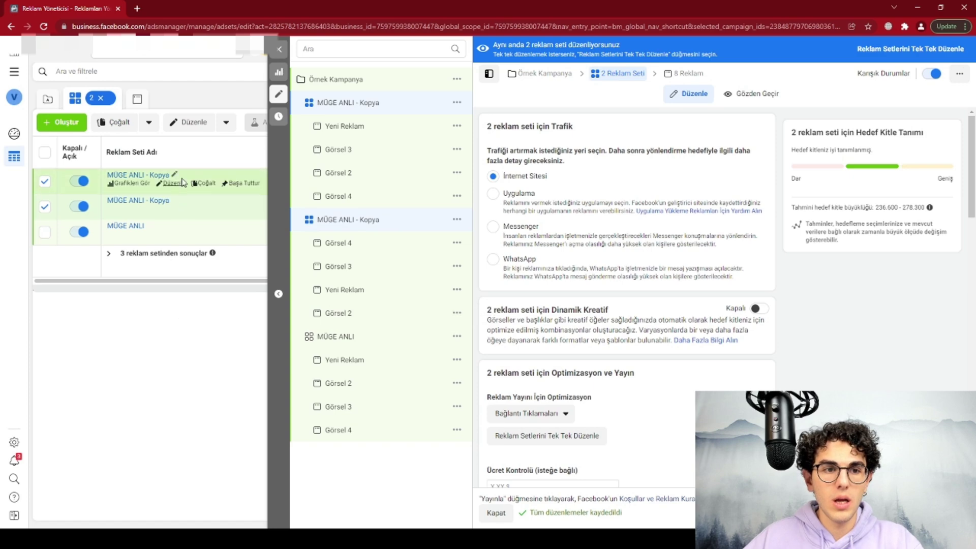
{"action": "left_click", "coordinate": [146, 203]}
{"action": "left_click", "coordinate": [492, 326]}
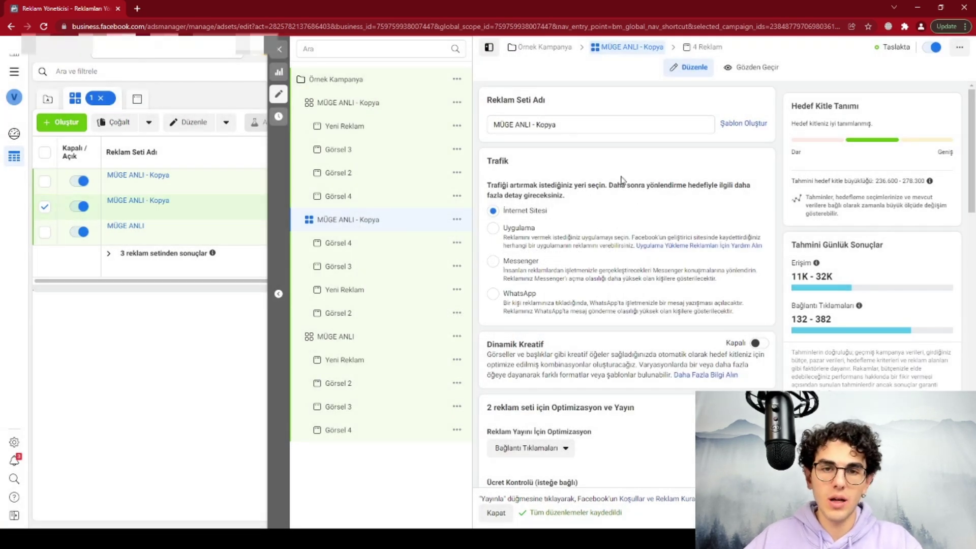
{"action": "scroll", "coordinate": [643, 199], "scroll_direction": "down", "scroll_amount": 5}
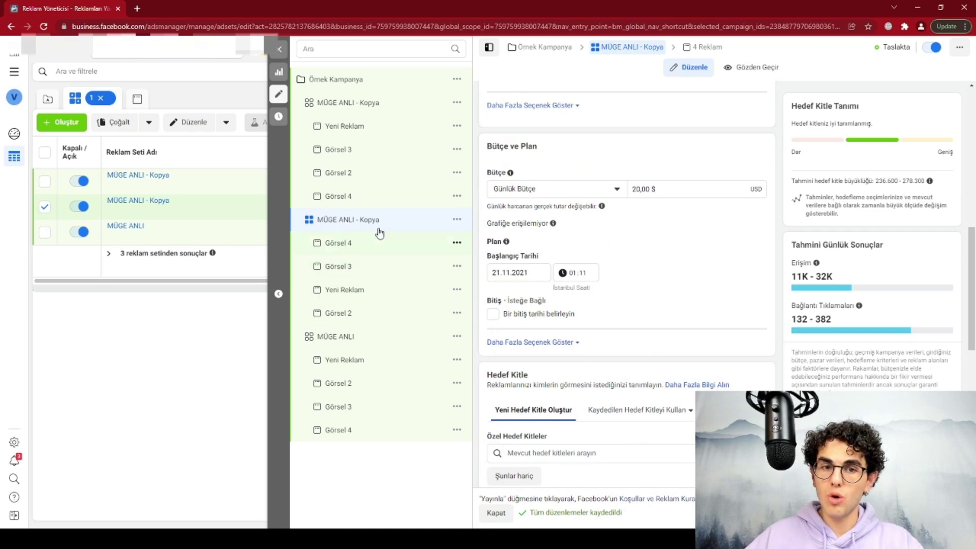
{"action": "scroll", "coordinate": [692, 254], "scroll_direction": "down", "scroll_amount": 3}
{"action": "scroll", "coordinate": [692, 254], "scroll_direction": "down", "scroll_amount": 4}
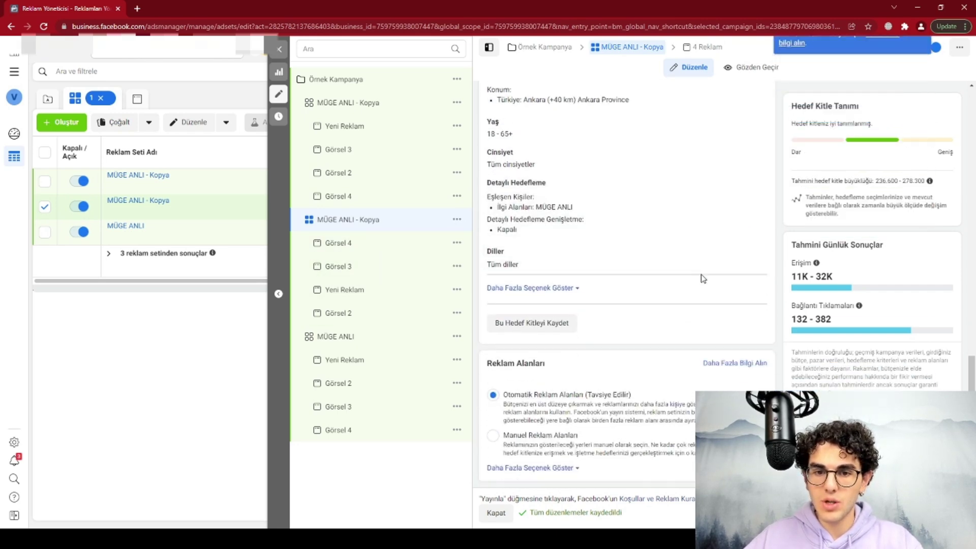
{"action": "left_click", "coordinate": [745, 236]}
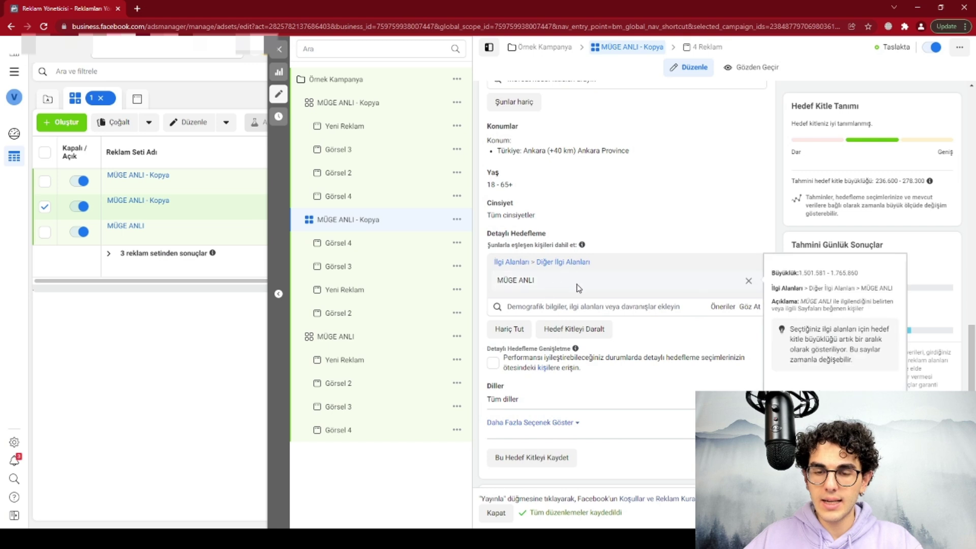
{"action": "left_click", "coordinate": [681, 307]}
{"action": "type", "text": "isdl"}
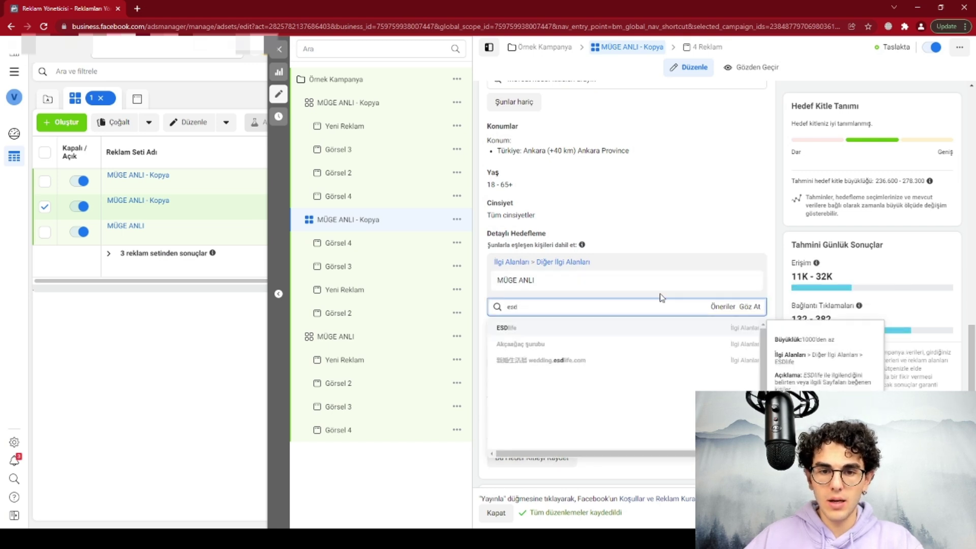
{"action": "key", "text": "BackSpace"}
{"action": "type", "text": "ra er"}
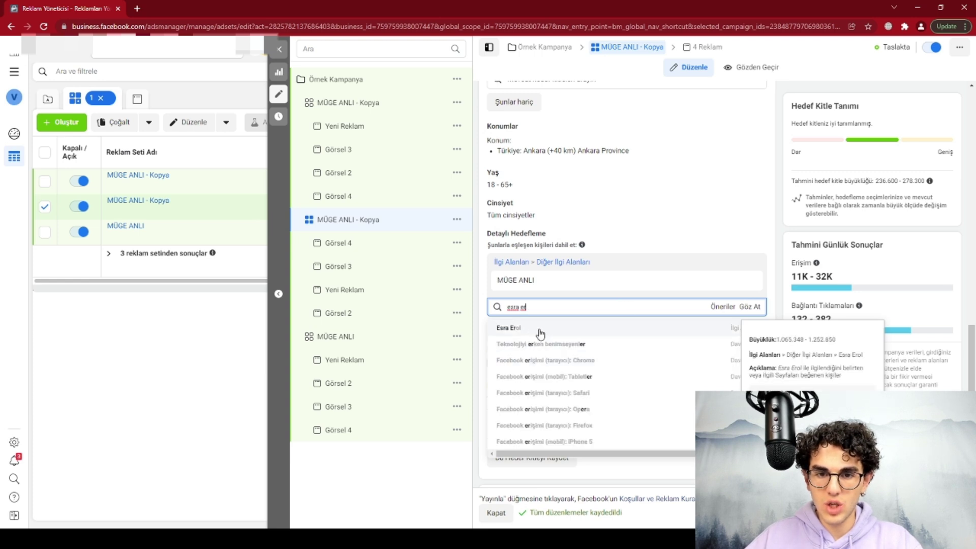
{"action": "left_click", "coordinate": [528, 329]}
{"action": "left_click", "coordinate": [747, 304]}
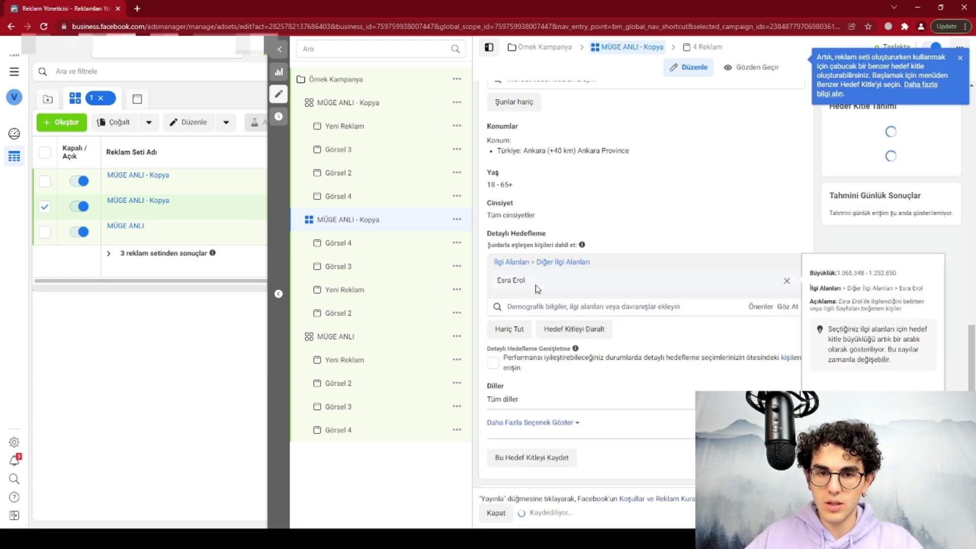
- Rename the edited ad set copy Esra Erol after its interest and close the editor without publishing
{"action": "left_click_drag", "start_coordinate": [526, 280], "coordinate": [501, 283]}
{"action": "key", "text": "ctrl+c"}
{"action": "scroll", "coordinate": [614, 215], "scroll_direction": "up", "scroll_amount": 10}
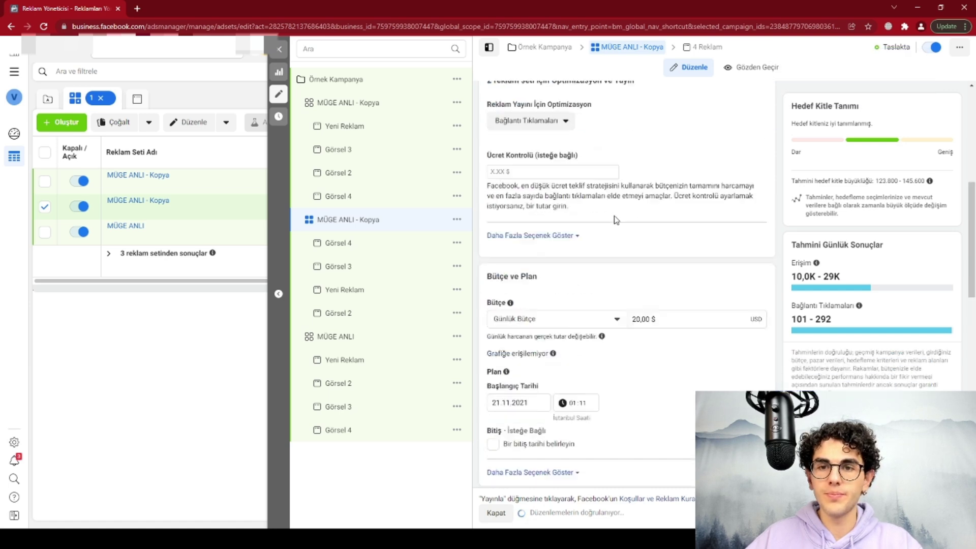
{"action": "double_click", "coordinate": [582, 129]}
{"action": "key", "text": "ctrl+a"}
{"action": "key", "text": "ctrl+v"}
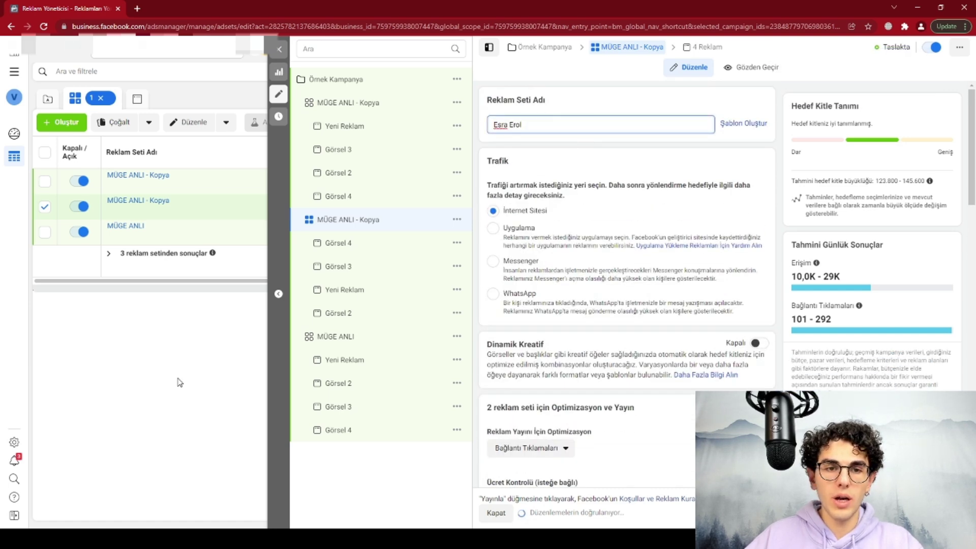
{"action": "left_click", "coordinate": [178, 378]}
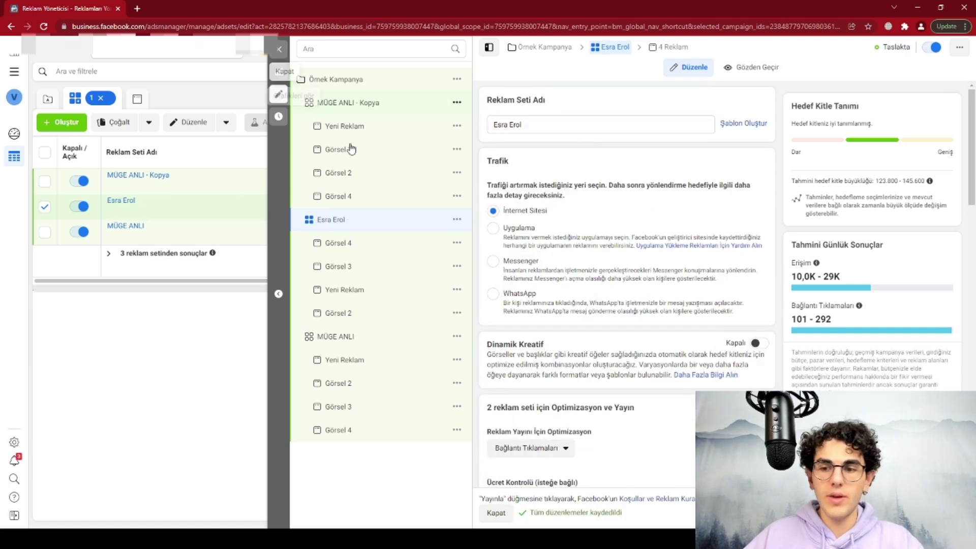
{"action": "left_click", "coordinate": [283, 47]}
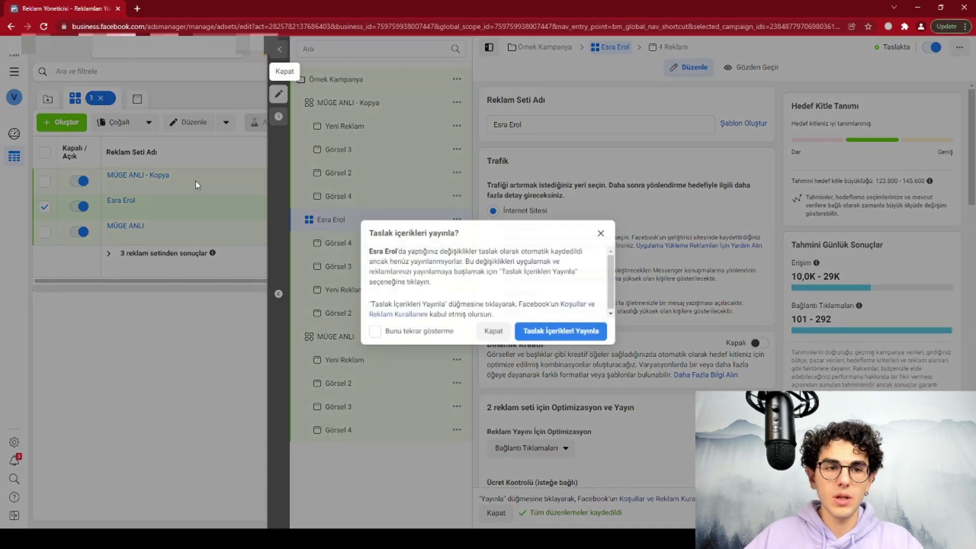
{"action": "left_click", "coordinate": [491, 332]}
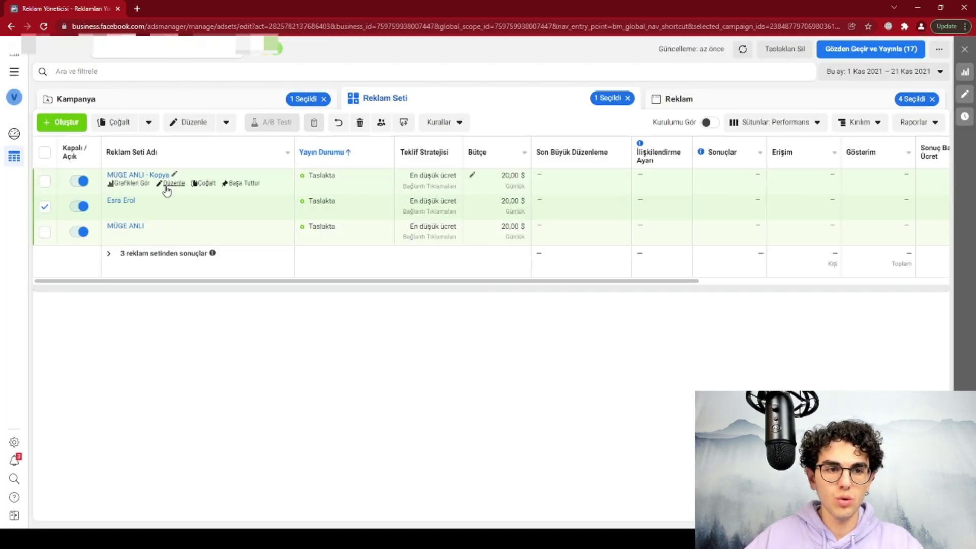
- In the remaining MÜGE ANLI - Kopya ad set's detailed targeting, replace the MÜGE ANLI interest with Mobilya
{"action": "left_click", "coordinate": [168, 186]}
{"action": "scroll", "coordinate": [691, 254], "scroll_direction": "down", "scroll_amount": 10}
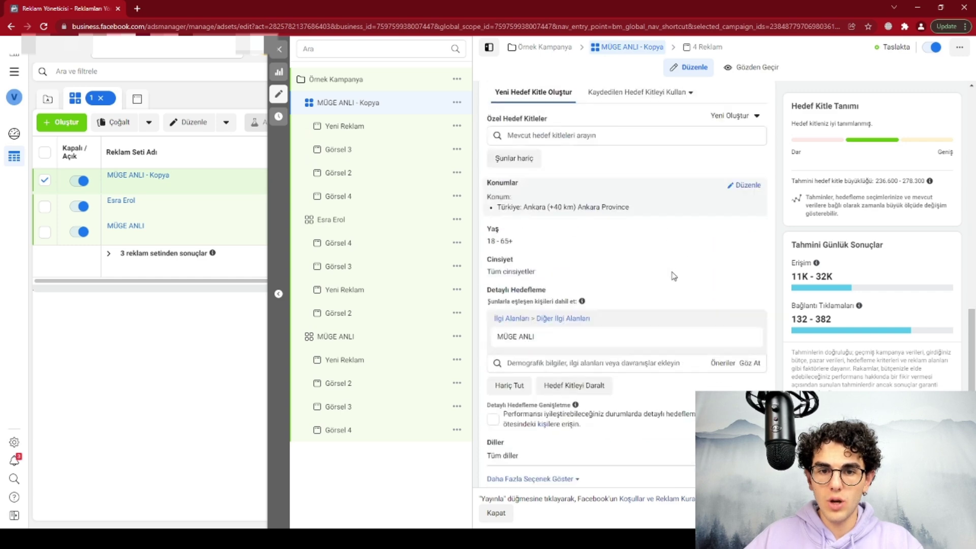
{"action": "left_click", "coordinate": [674, 172]}
{"action": "type", "text": "m"}
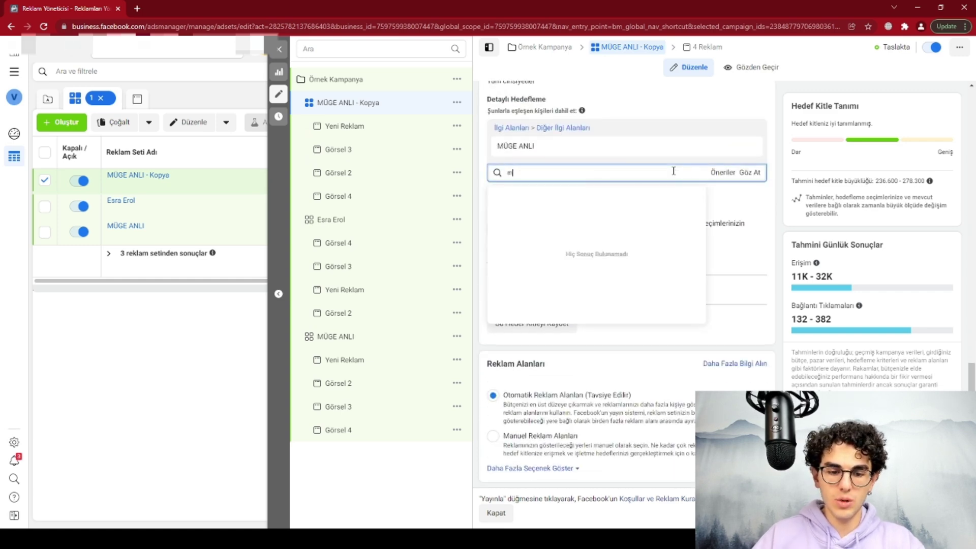
{"action": "type", "text": "obilya"}
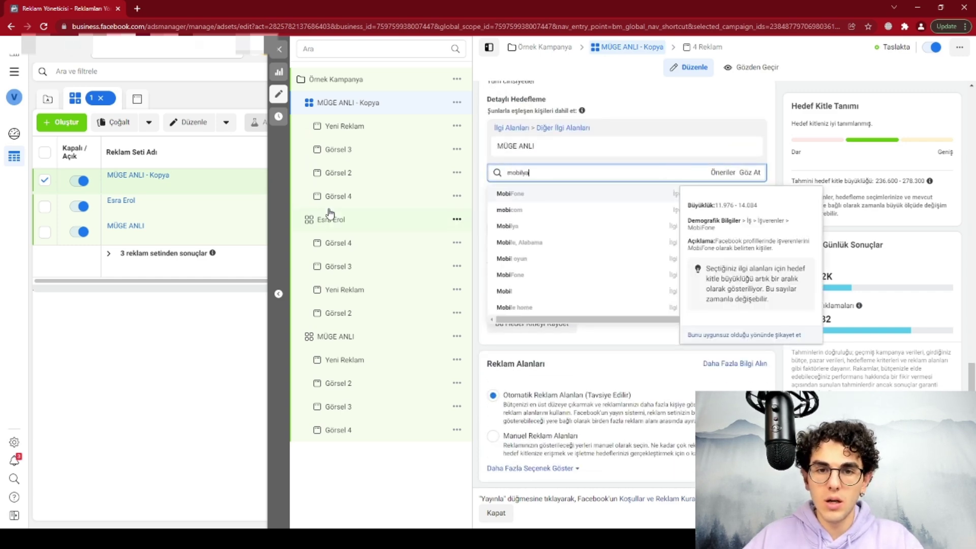
{"action": "left_click", "coordinate": [534, 197]}
{"action": "left_click", "coordinate": [748, 146]}
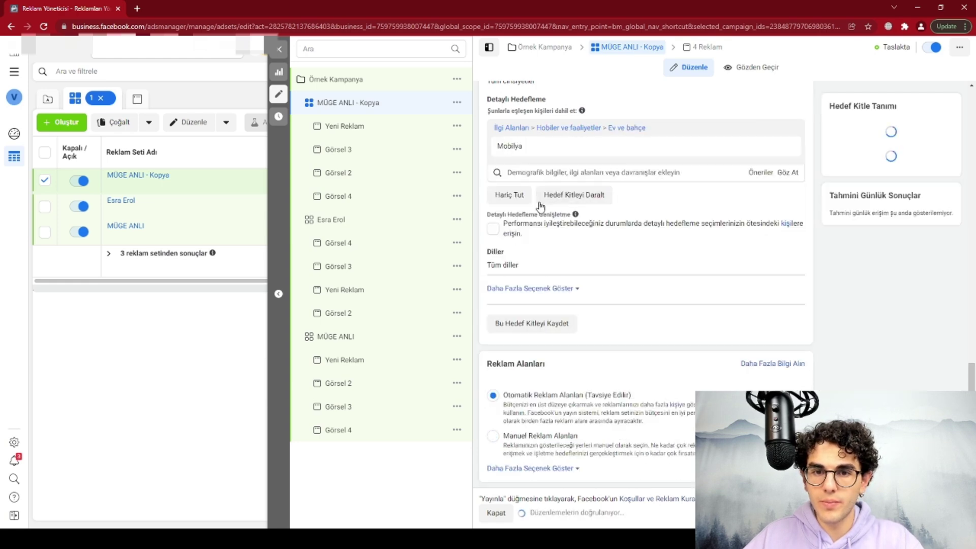
- Rename the ad set copy Mobilya by copying the name of its targeted interest
{"action": "left_click_drag", "start_coordinate": [604, 149], "coordinate": [499, 153]}
{"action": "key", "text": "ctrl+c"}
{"action": "scroll", "coordinate": [610, 249], "scroll_direction": "up", "scroll_amount": 15}
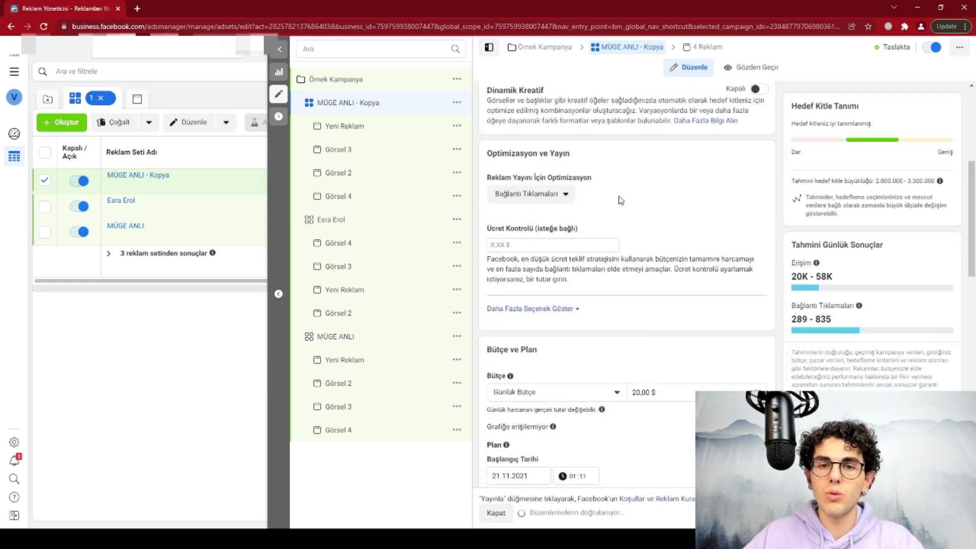
{"action": "left_click", "coordinate": [594, 124]}
{"action": "key", "text": "ctrl+a"}
{"action": "key", "text": "ctrl+v"}
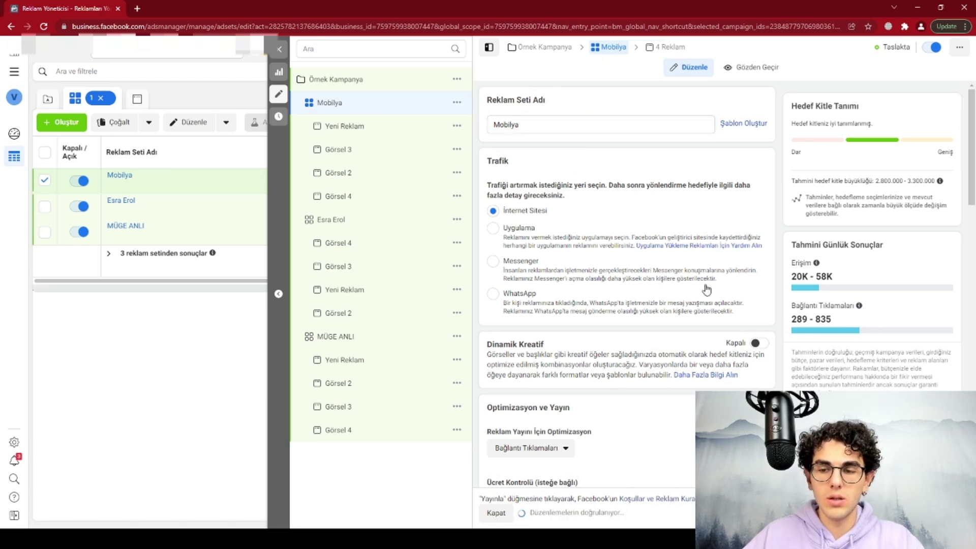
- Close the ad set editor without publishing and check the duplicated ads and ad sets in their lists
{"action": "scroll", "coordinate": [705, 289], "scroll_direction": "down", "scroll_amount": 6}
{"action": "left_click", "coordinate": [281, 49]}
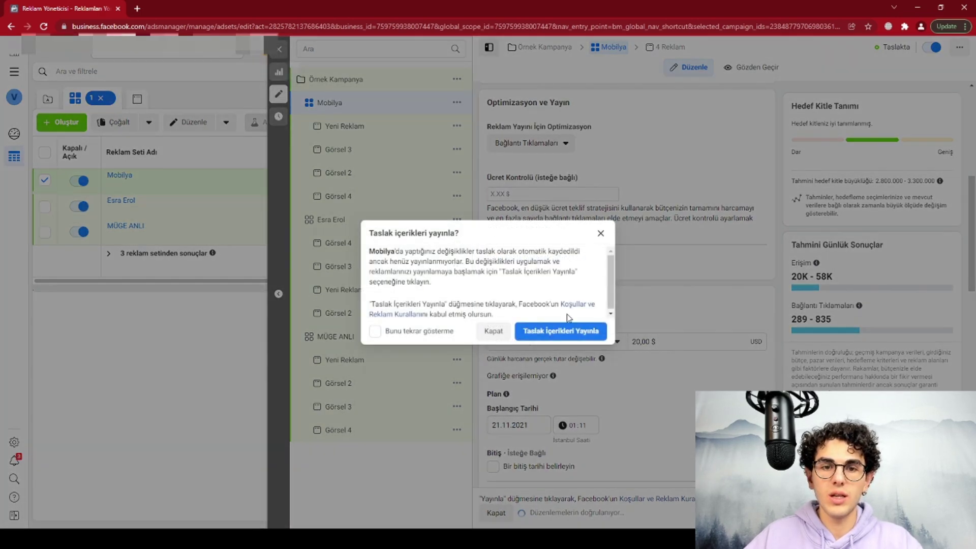
{"action": "left_click", "coordinate": [493, 331]}
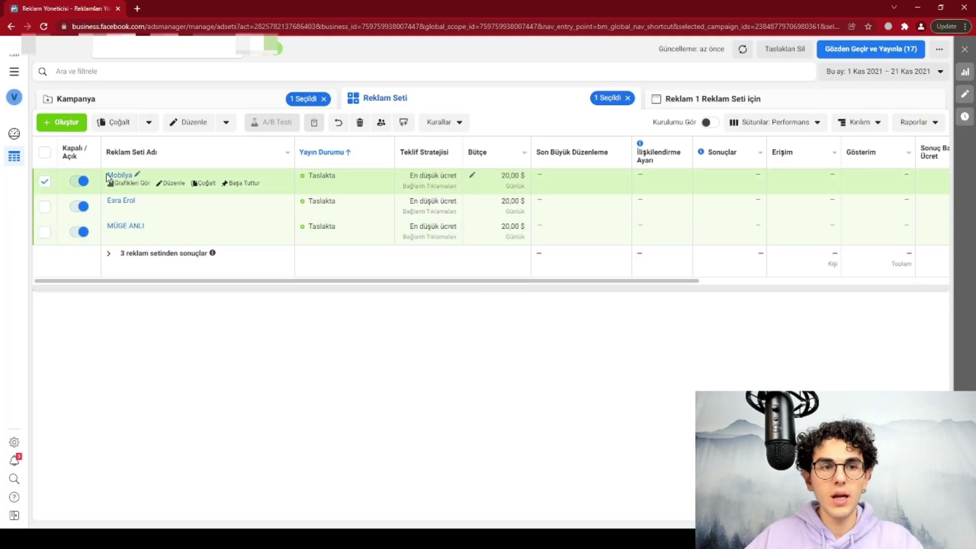
{"action": "left_click", "coordinate": [719, 99]}
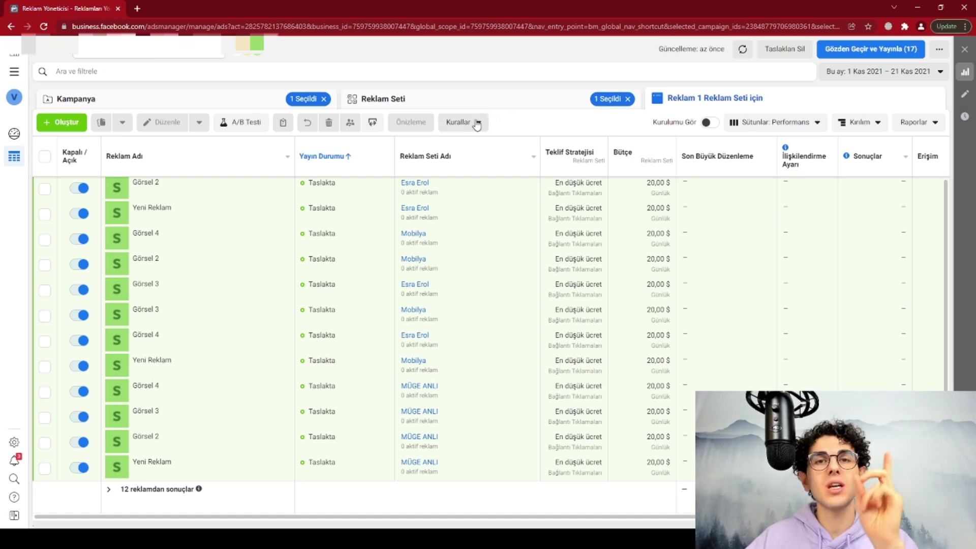
{"action": "left_click", "coordinate": [486, 98]}
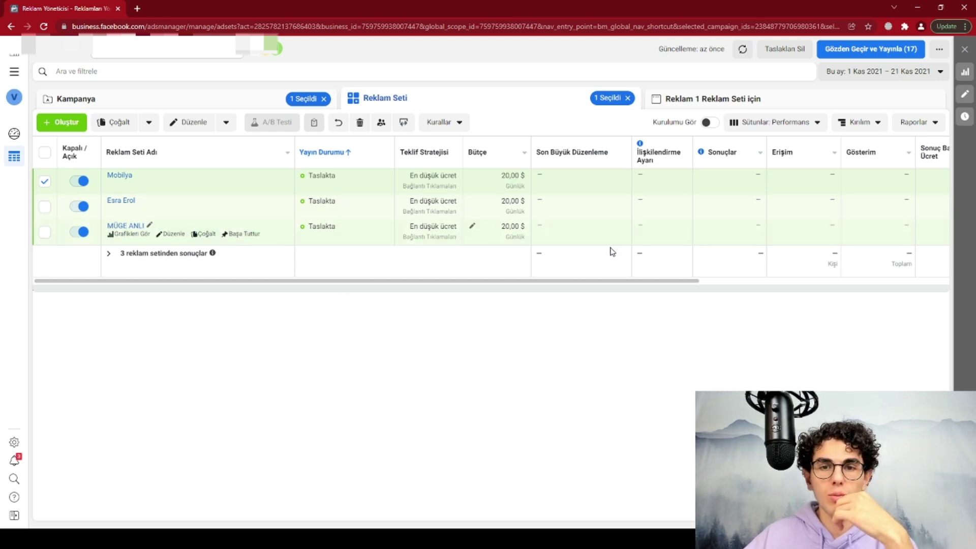
- Check the duplicated ads under their ad sets and return to the ad set list
{"action": "left_click_drag", "start_coordinate": [456, 281], "coordinate": [373, 283]}
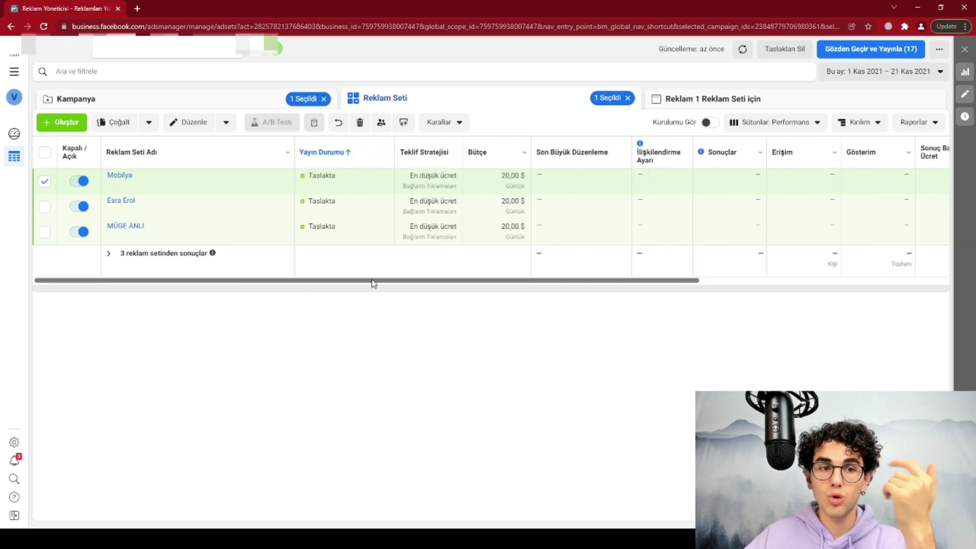
{"action": "left_click", "coordinate": [702, 100]}
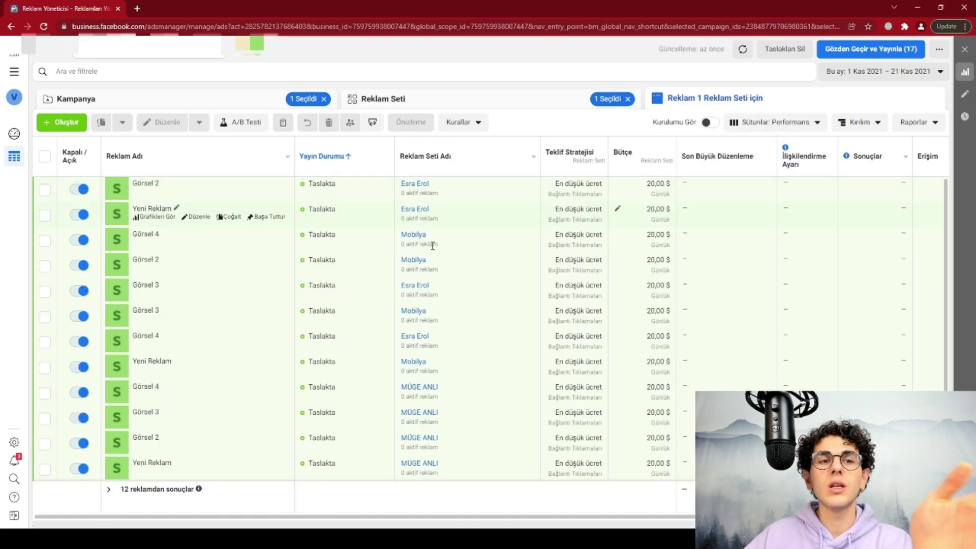
{"action": "left_click", "coordinate": [490, 104]}
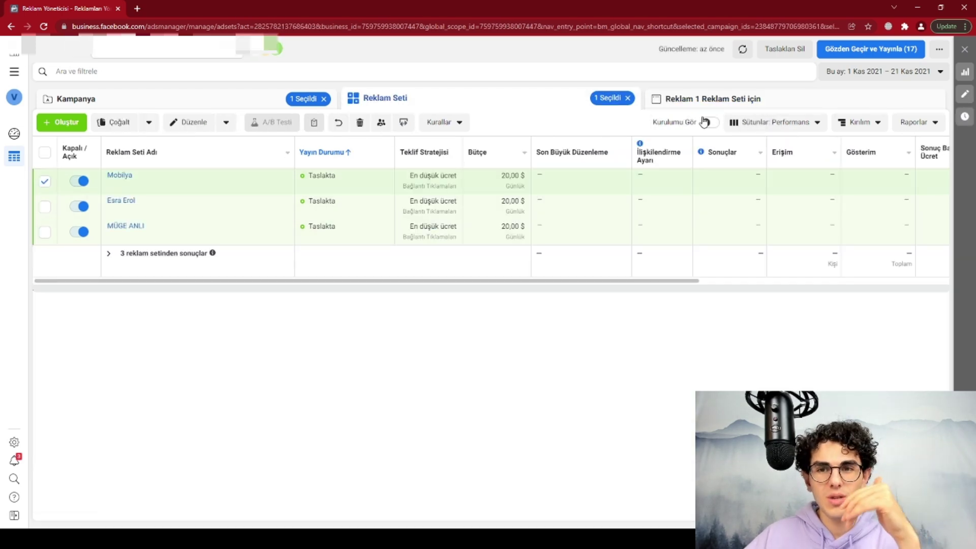
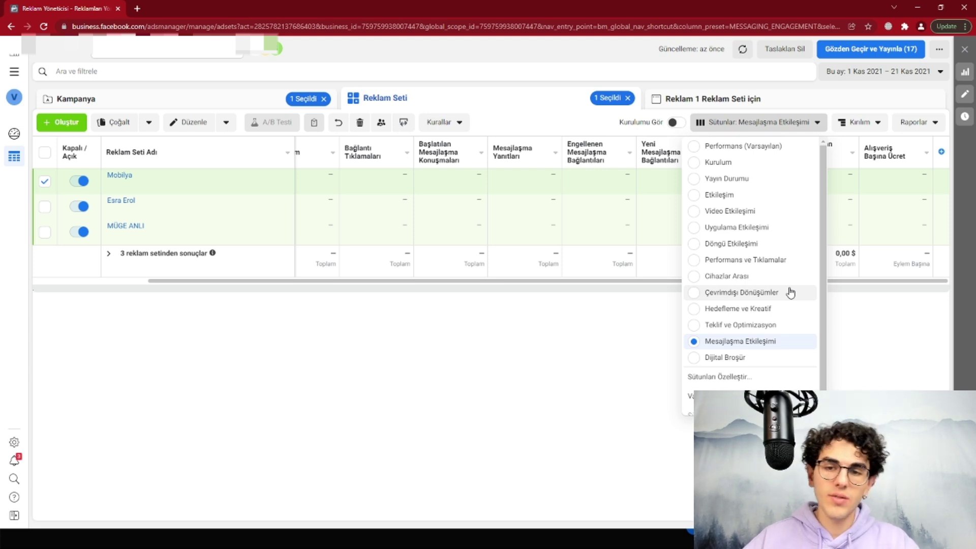
- Try the Çevrimdışı Dönüşümler column preset, settle on Performans ve Tıklamalar for the ad sets table, and read the CPC column's explanation
{"action": "left_click", "coordinate": [789, 292]}
{"action": "left_click", "coordinate": [781, 125]}
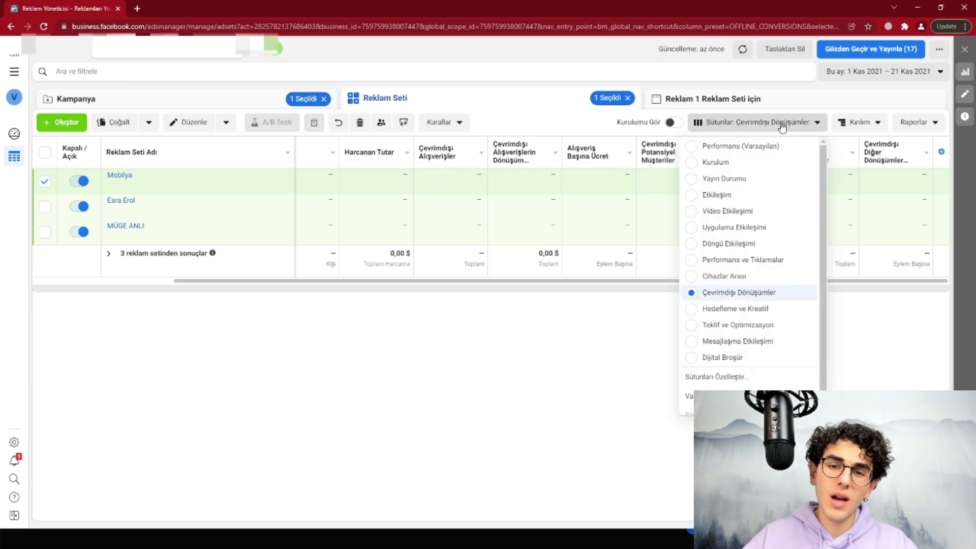
{"action": "left_click", "coordinate": [759, 260]}
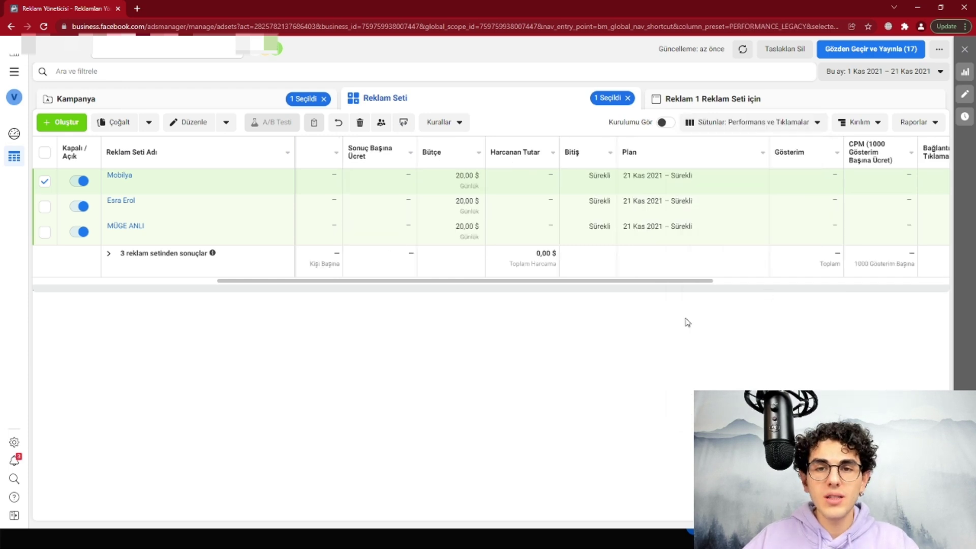
{"action": "left_click_drag", "start_coordinate": [682, 284], "coordinate": [847, 282]}
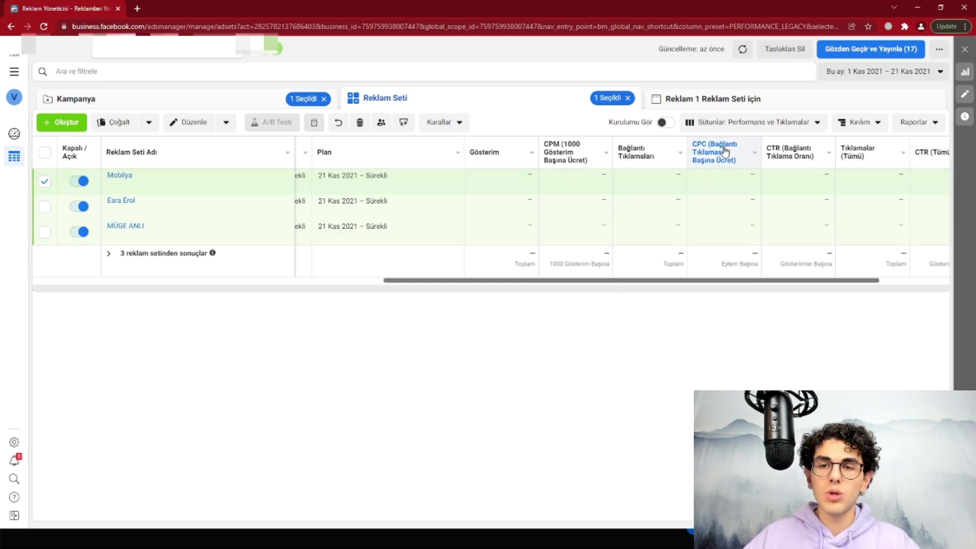
{"action": "mouse_move", "coordinate": [725, 151]}
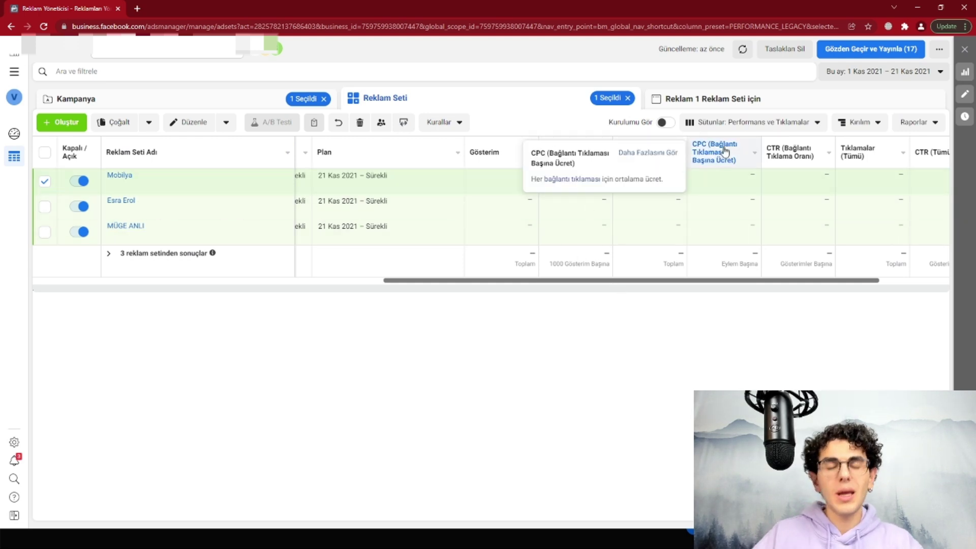
- Look through the metrics available for customizing the table's columns, including the click and cost options, and close the dialog without changes
{"action": "left_click", "coordinate": [764, 122]}
{"action": "scroll", "coordinate": [729, 371], "scroll_direction": "down", "scroll_amount": 1}
{"action": "left_click", "coordinate": [730, 371]}
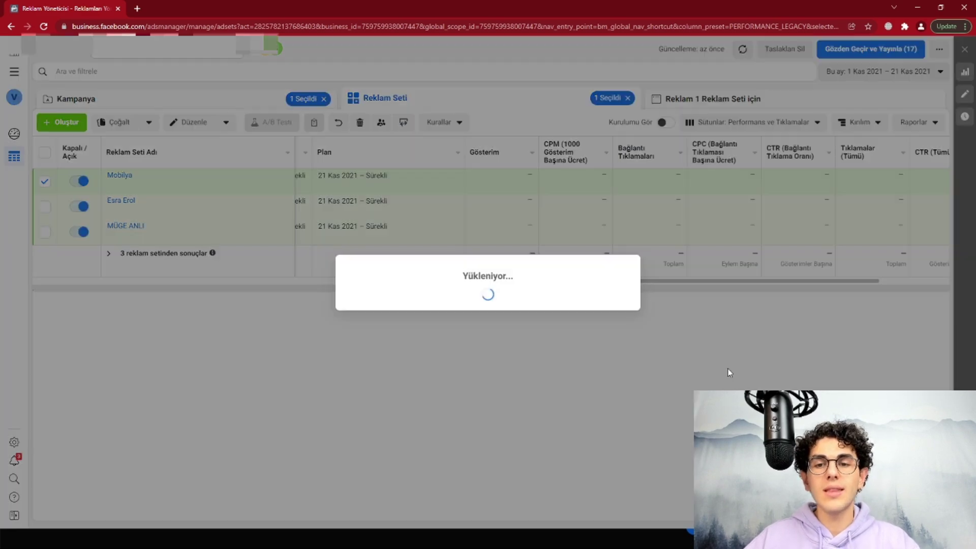
{"action": "scroll", "coordinate": [559, 229], "scroll_direction": "down", "scroll_amount": 10}
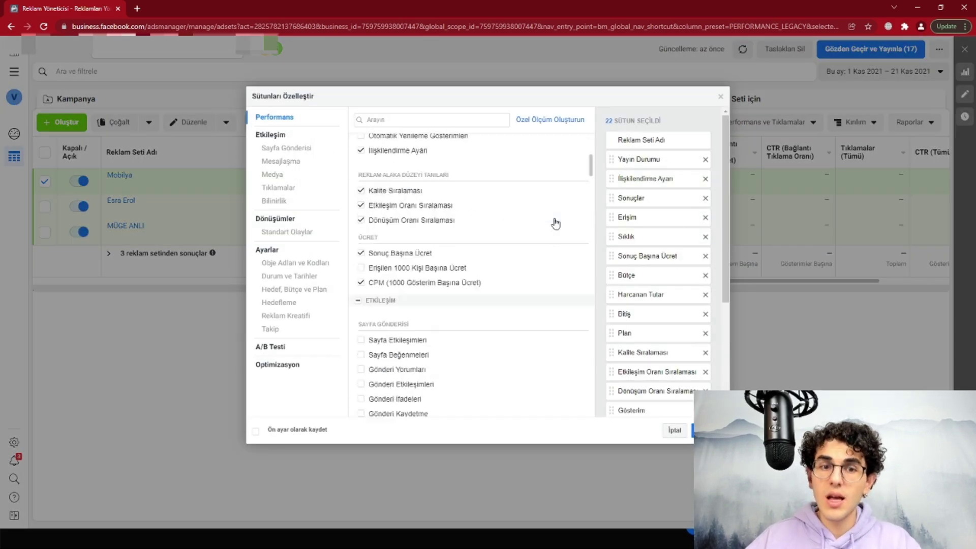
{"action": "scroll", "coordinate": [581, 241], "scroll_direction": "down", "scroll_amount": 10}
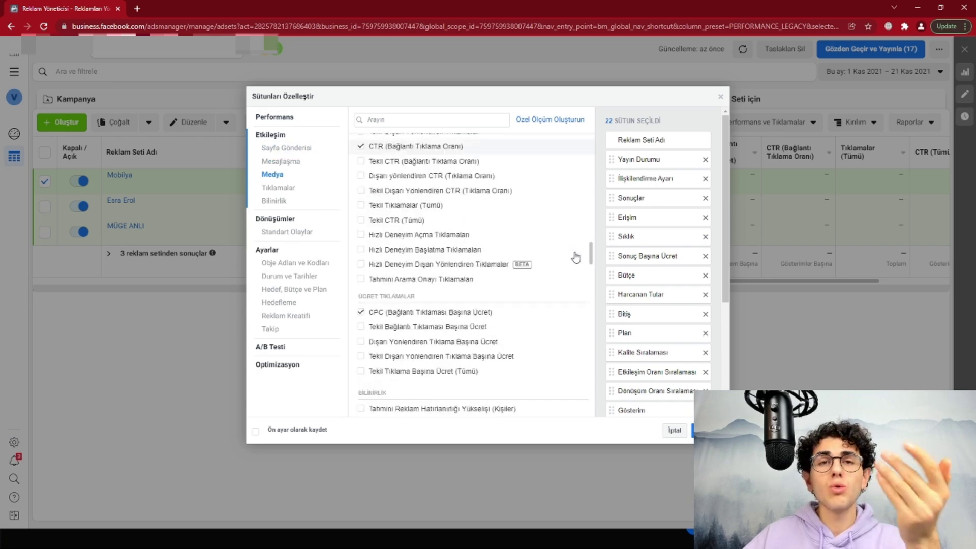
{"action": "left_click", "coordinate": [720, 98]}
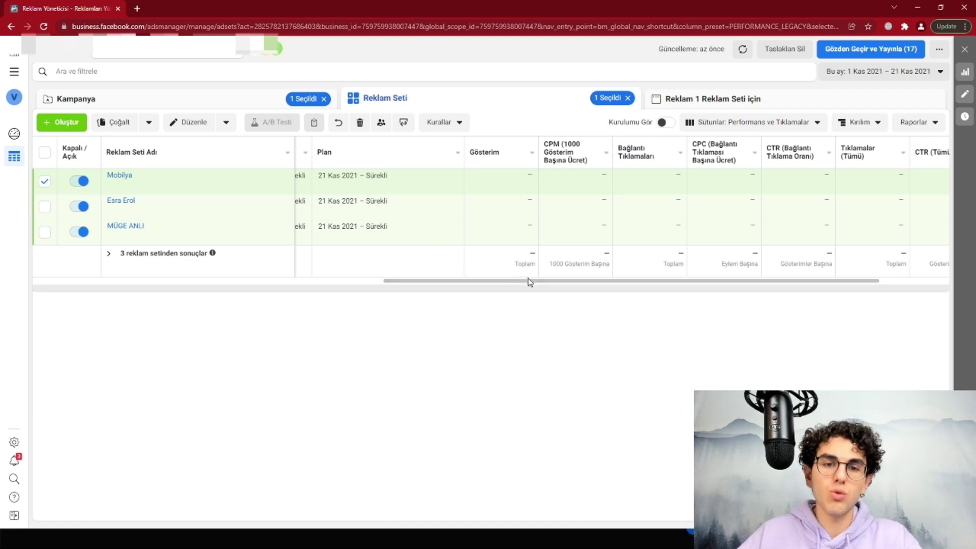
{"action": "left_click_drag", "start_coordinate": [563, 285], "coordinate": [579, 285]}
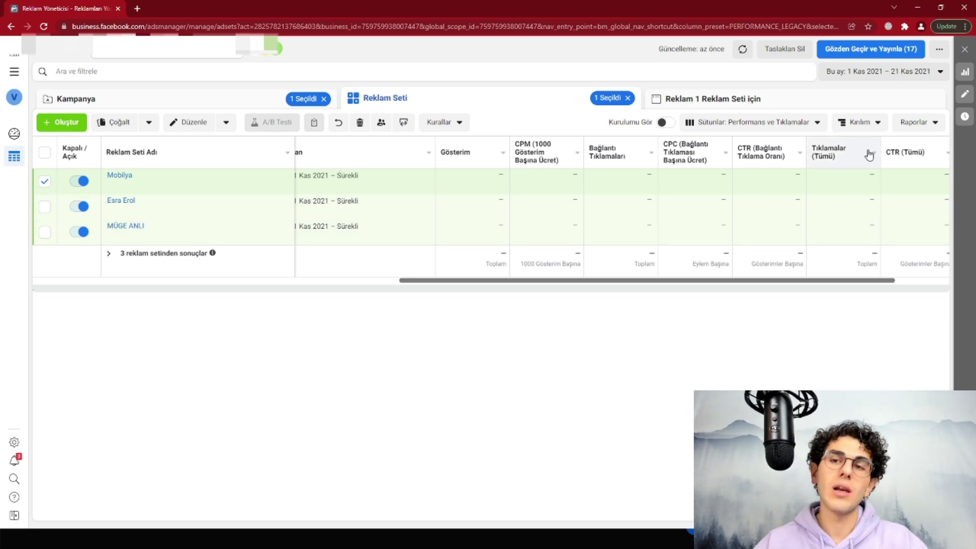
- Break down the ads list by delivery, first by Cinsiyet and finally by Yaş
{"action": "left_click", "coordinate": [859, 127]}
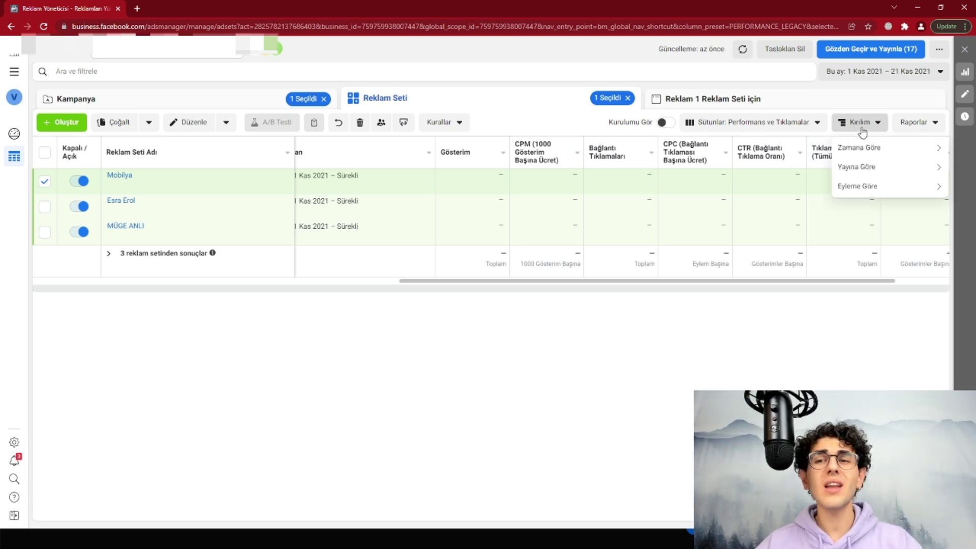
{"action": "mouse_move", "coordinate": [870, 152]}
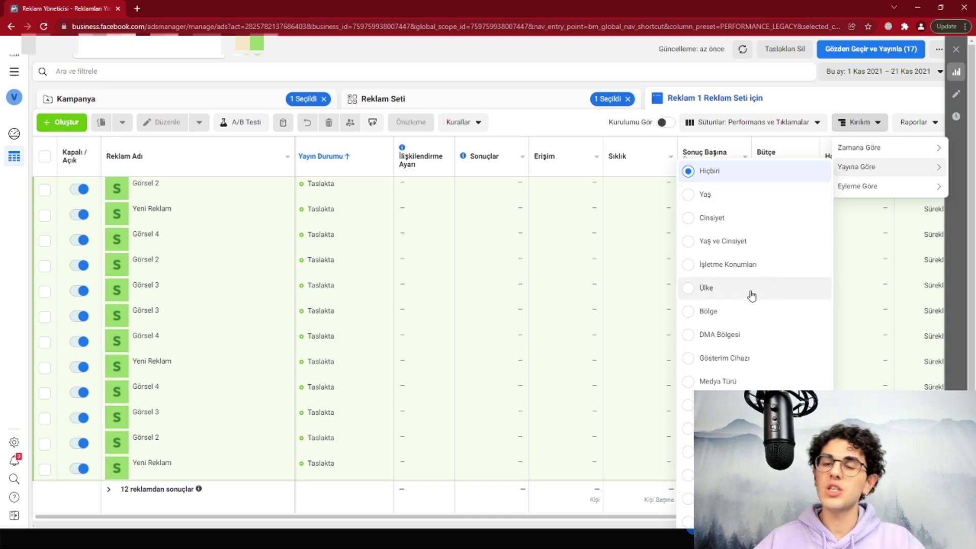
{"action": "mouse_move", "coordinate": [756, 271]}
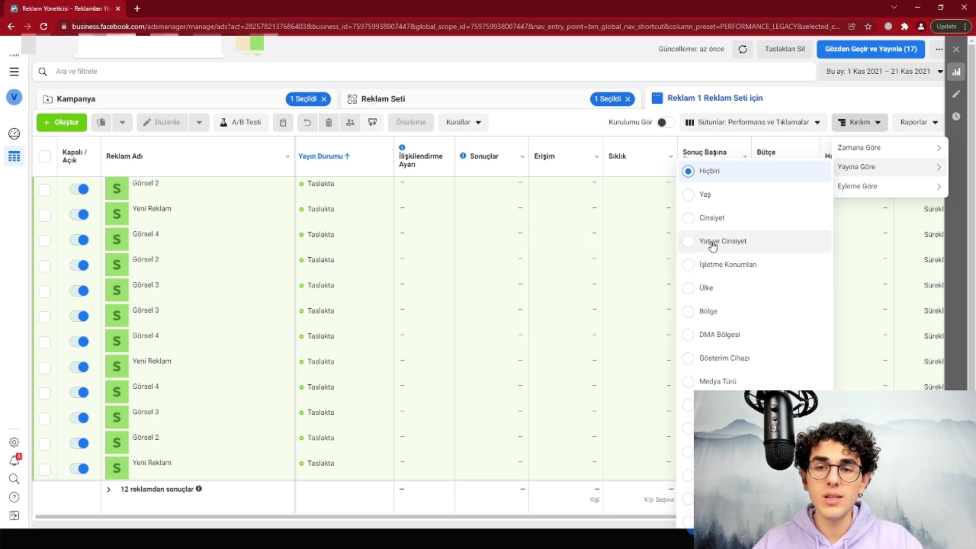
{"action": "left_click", "coordinate": [726, 224]}
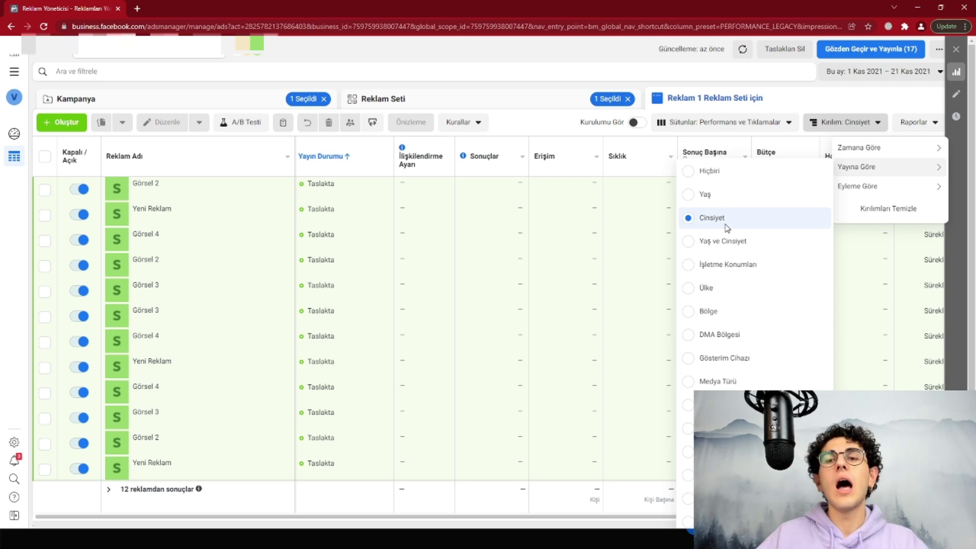
{"action": "left_click", "coordinate": [803, 202]}
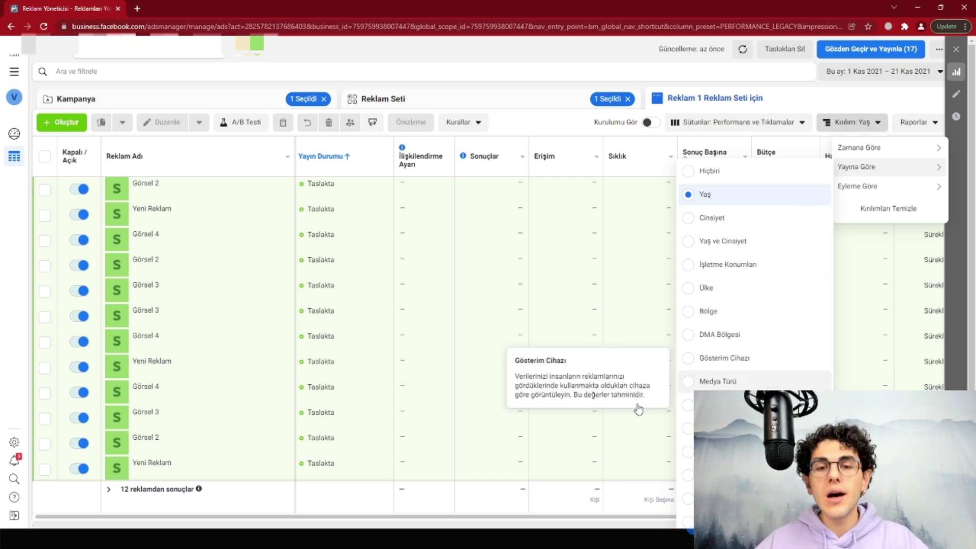
{"action": "left_click", "coordinate": [523, 53]}
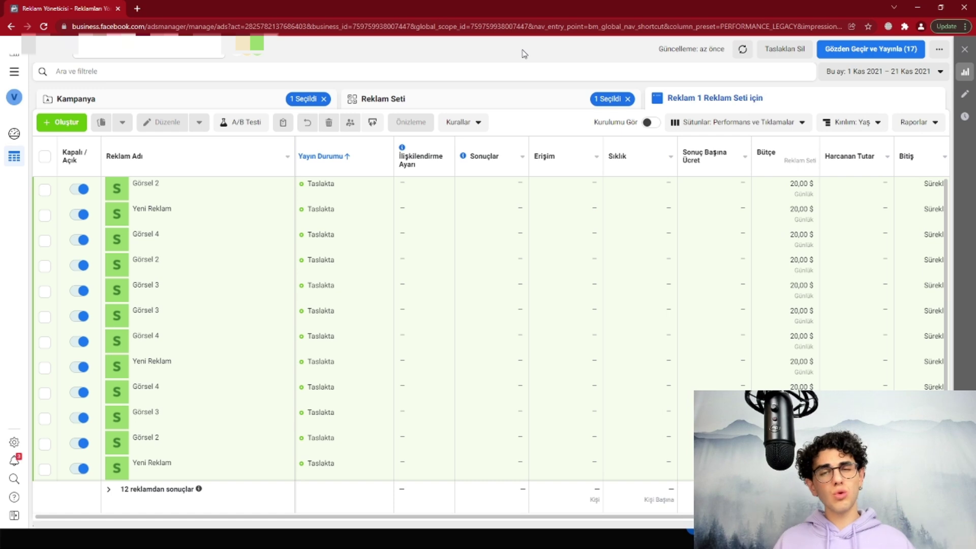